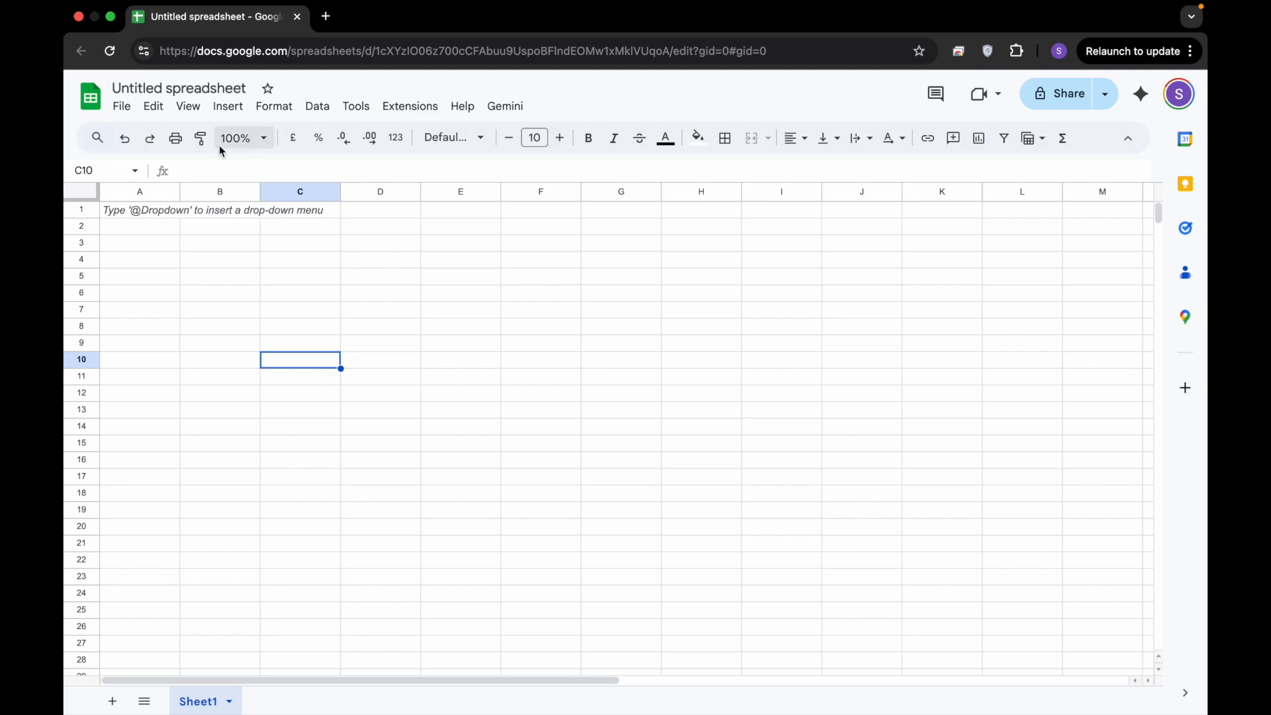
- Rename the untitled spreadsheet as Expense_Tracking_System
left_click(203, 91)
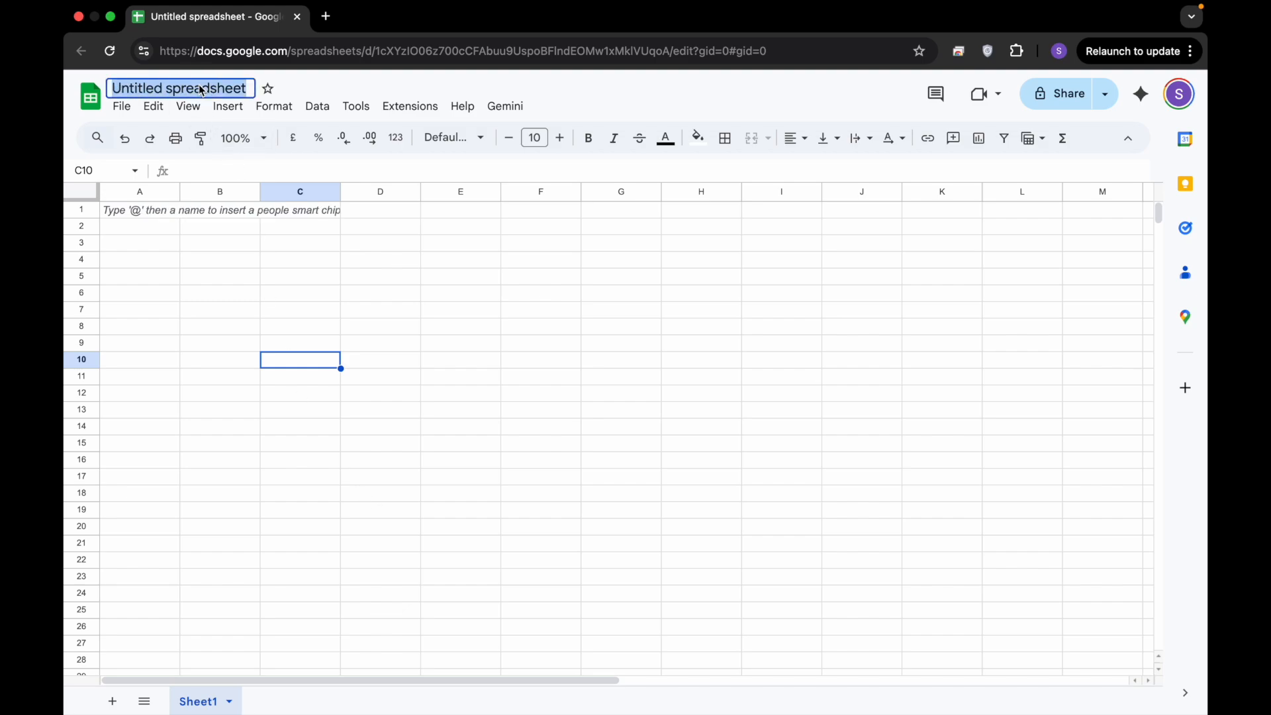
type("Ex")
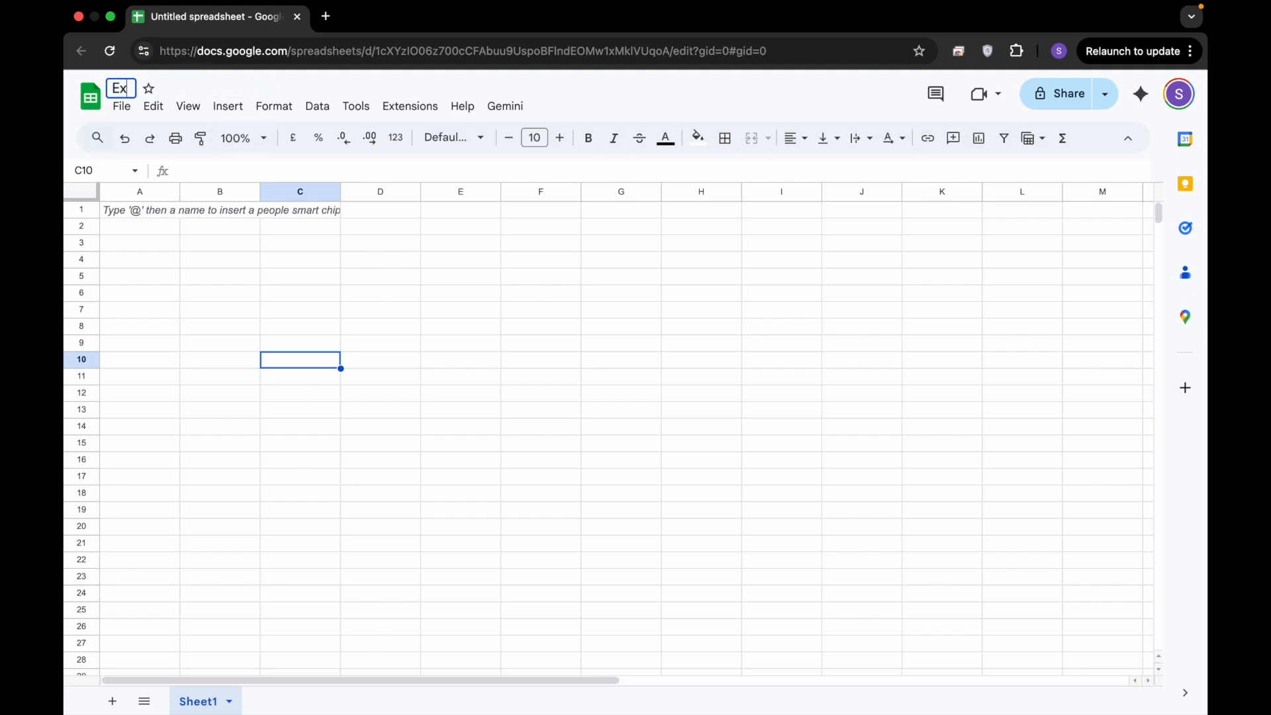
type("pense")
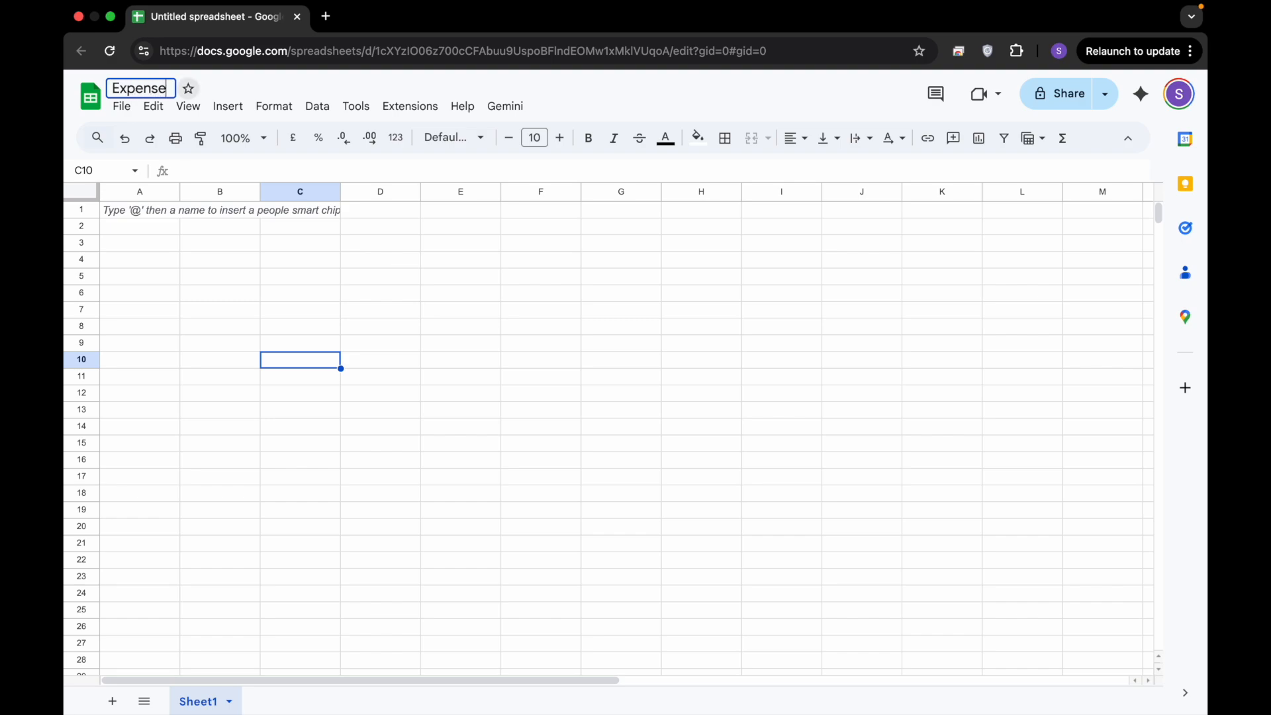
type("'-T")
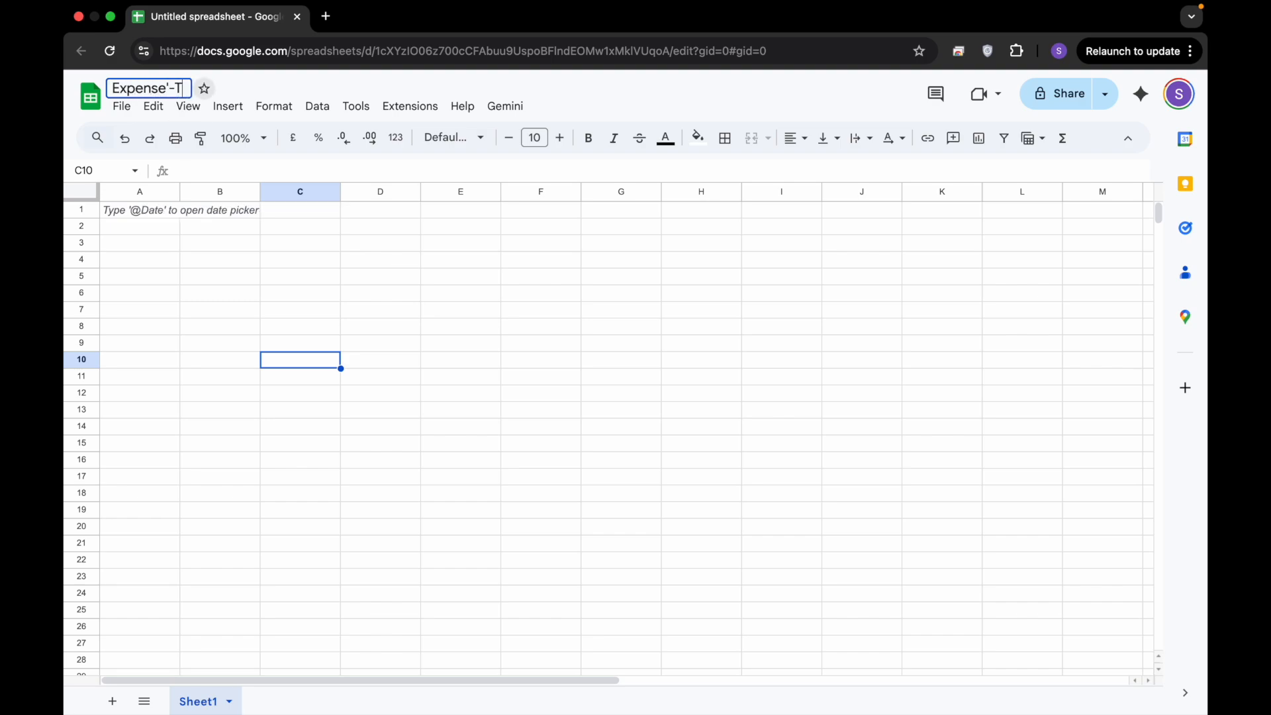
type("racking")
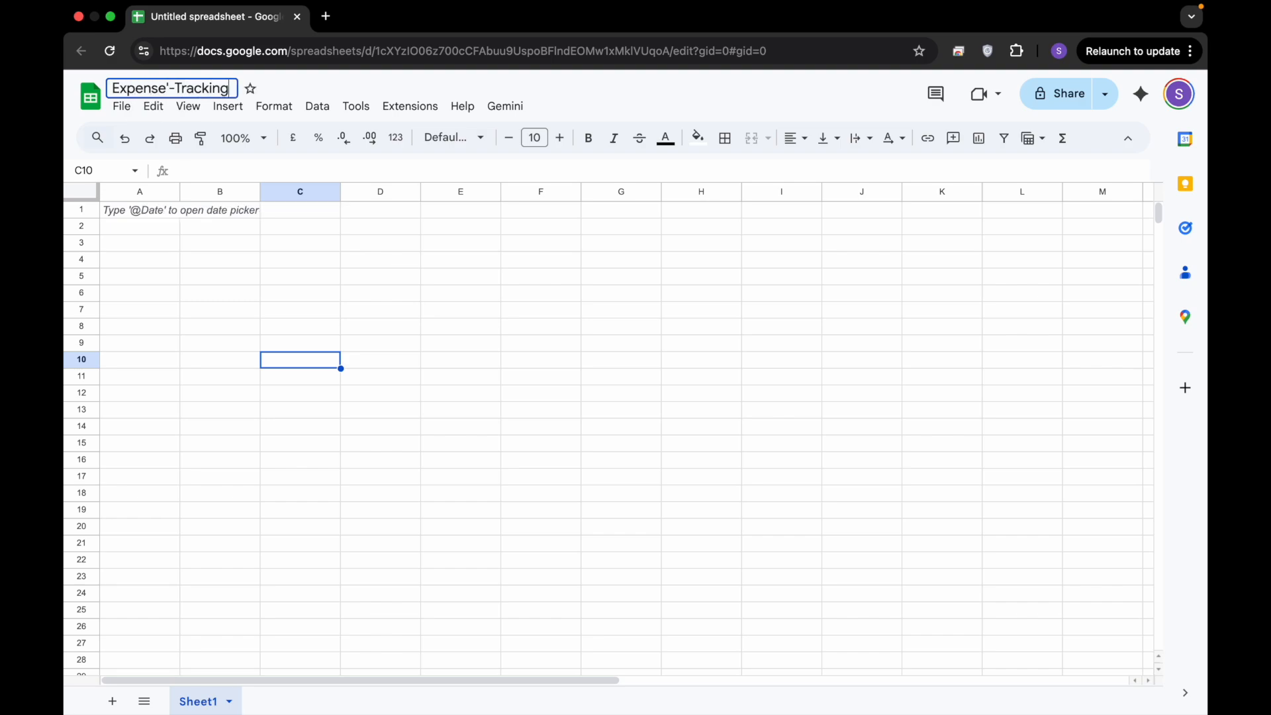
type("_System")
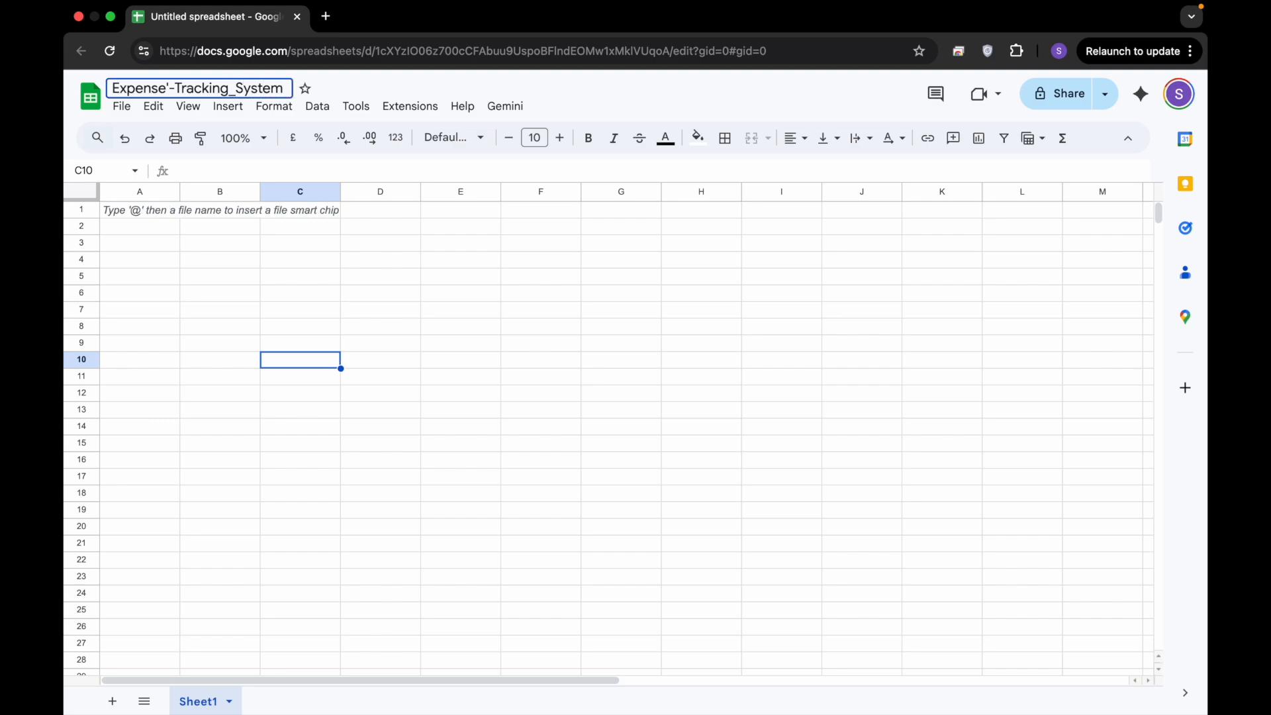
key("BackSpace")
key("BackSpace")
type("_")
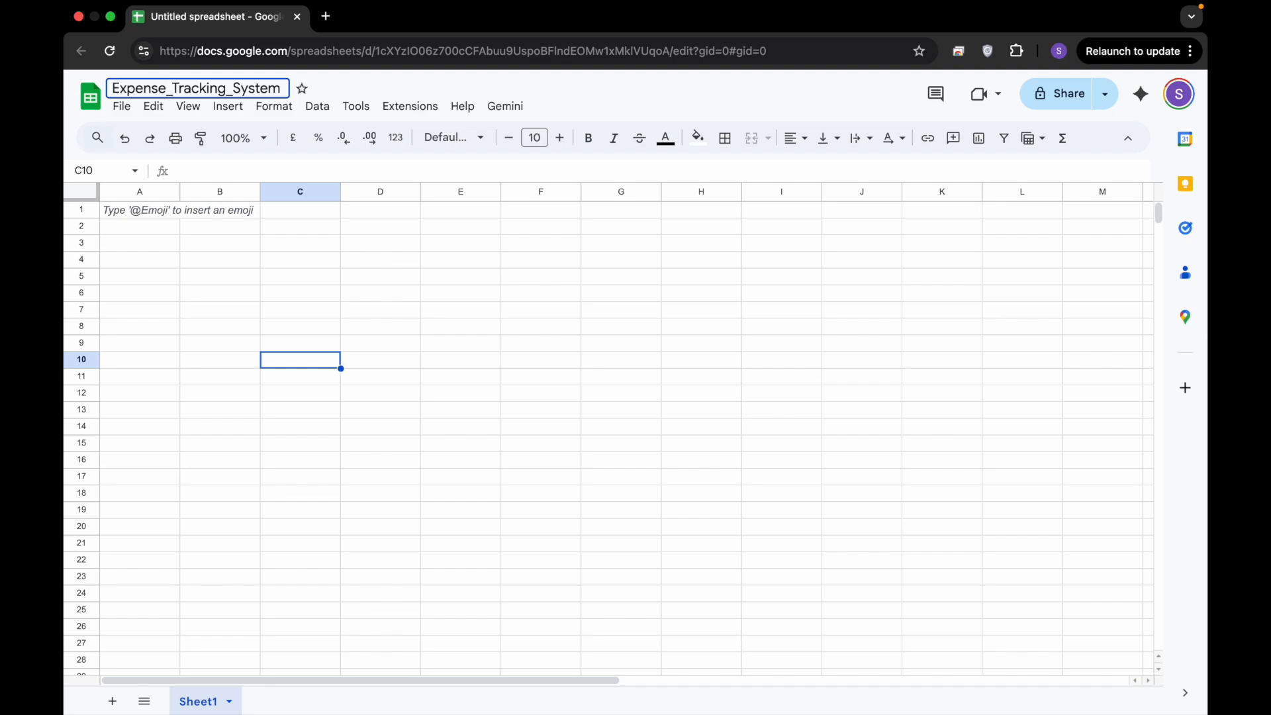
left_click(306, 268)
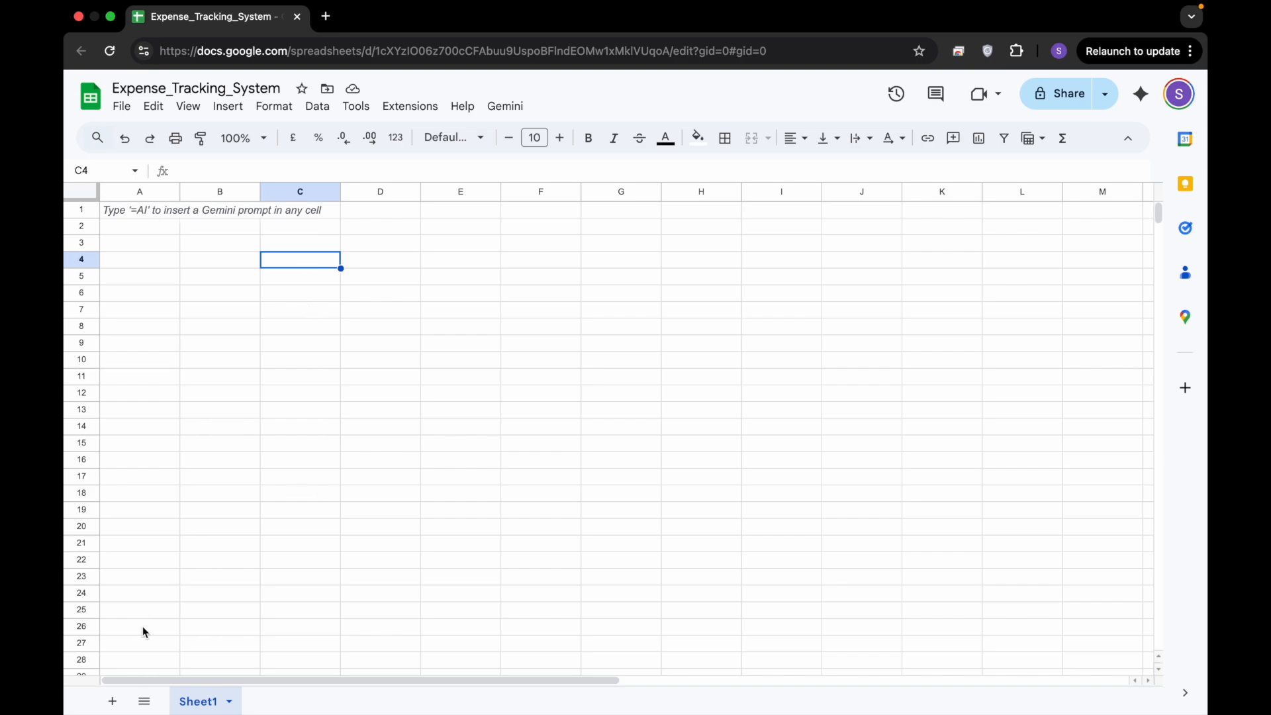
- Rename the Sheet1 tab as Raw_Expenses
double_click(205, 705)
type("Raw_Expenses")
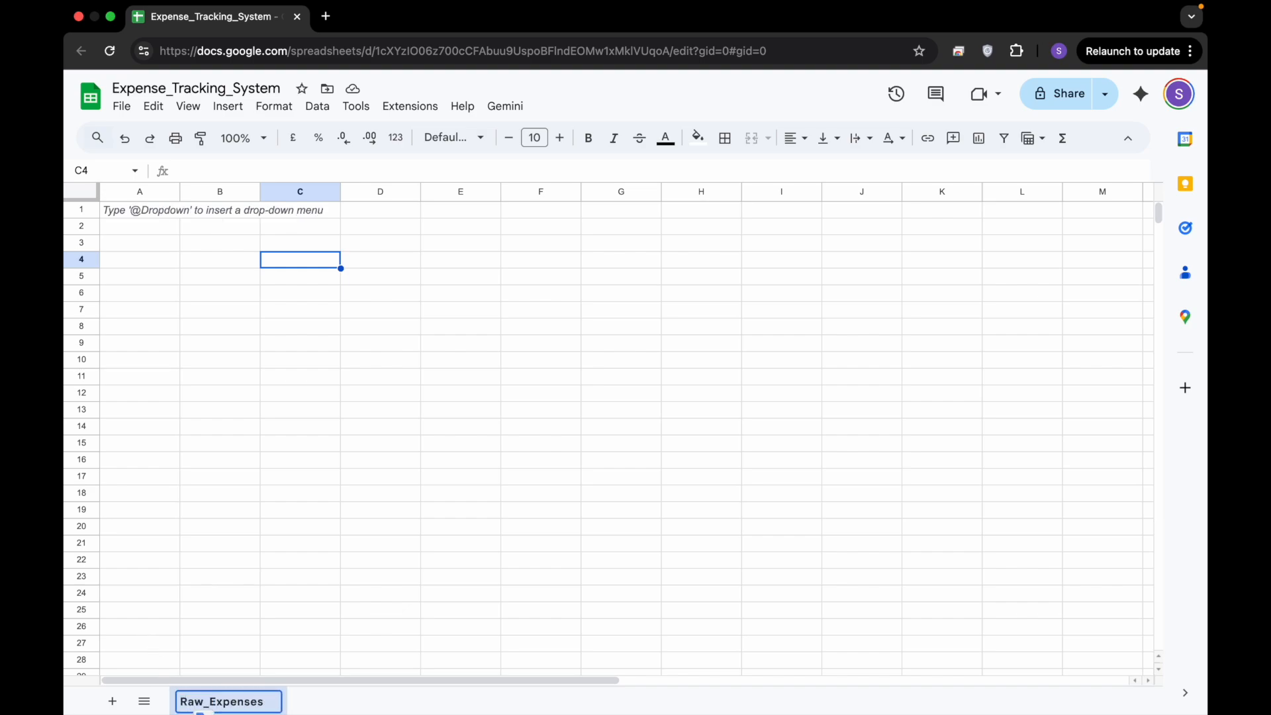
key("Return")
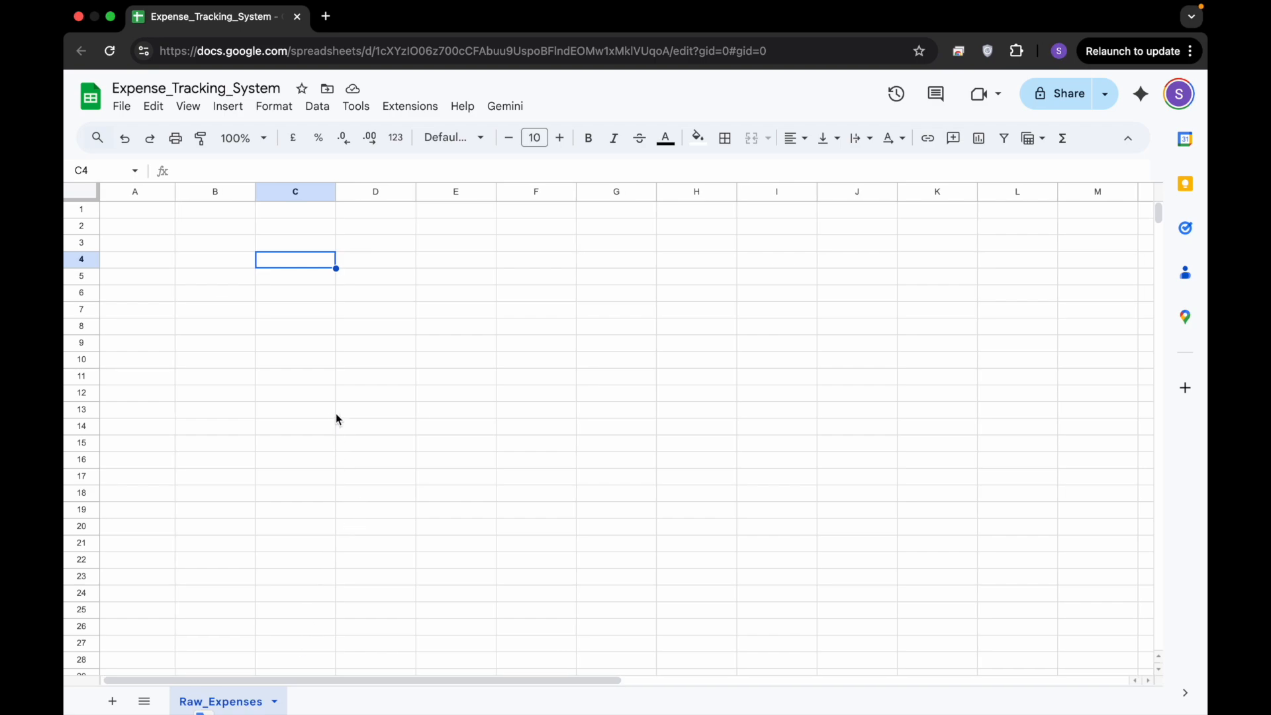
- Enter the headers Expense_ID, Expense_Date and Amount in cells A1 to C1 of the Raw_Expenses sheet
left_click(163, 274)
key("Up")
key("Up")
key("Up")
key("Up")
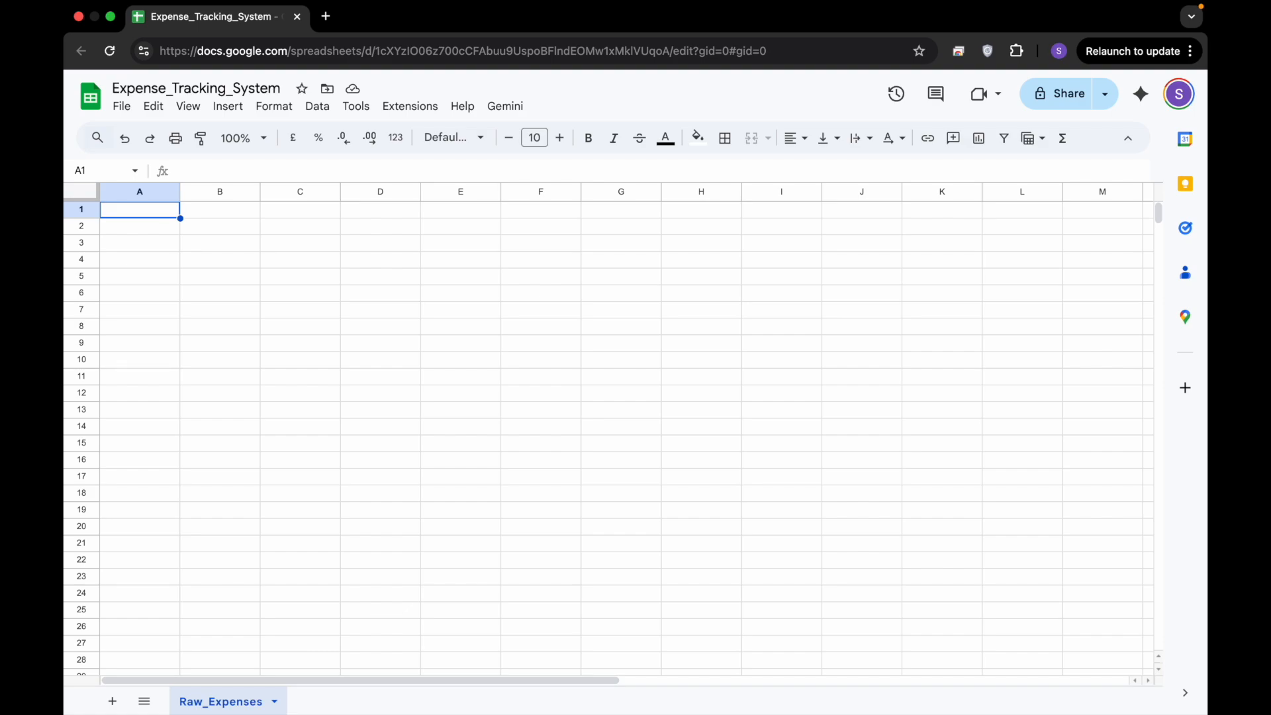
type("Expen")
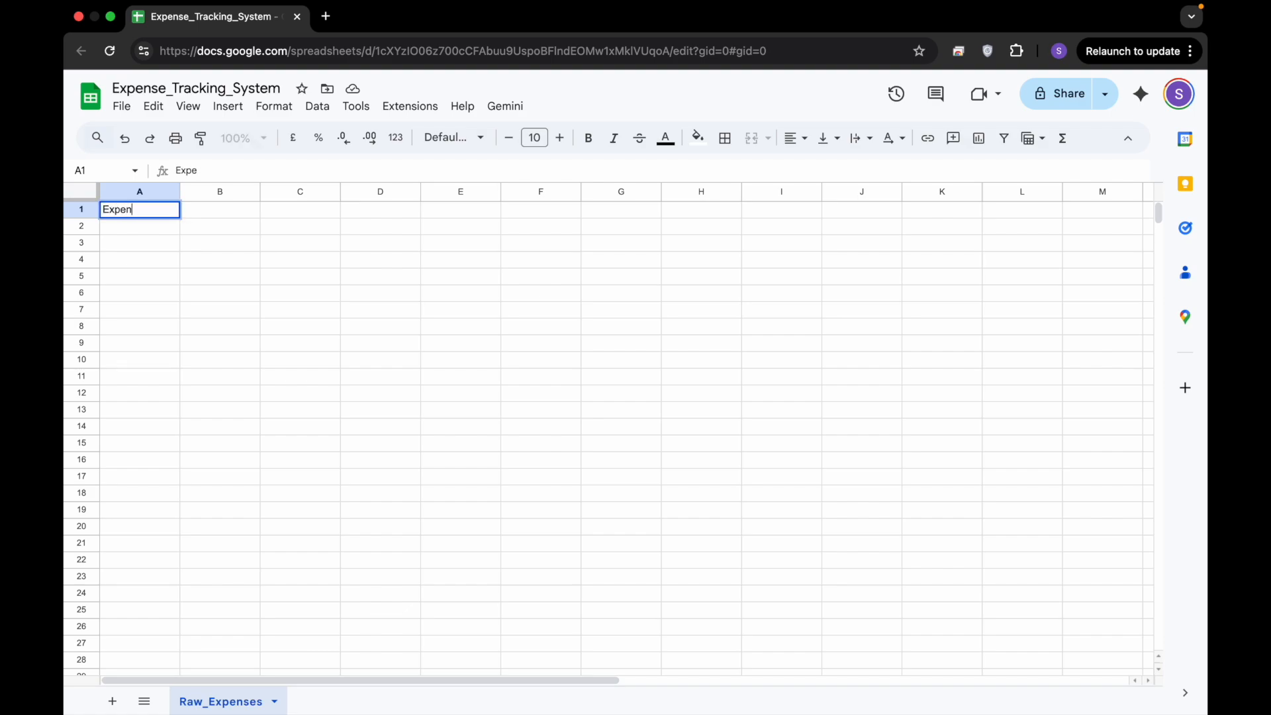
type("se_ID")
key("Tab")
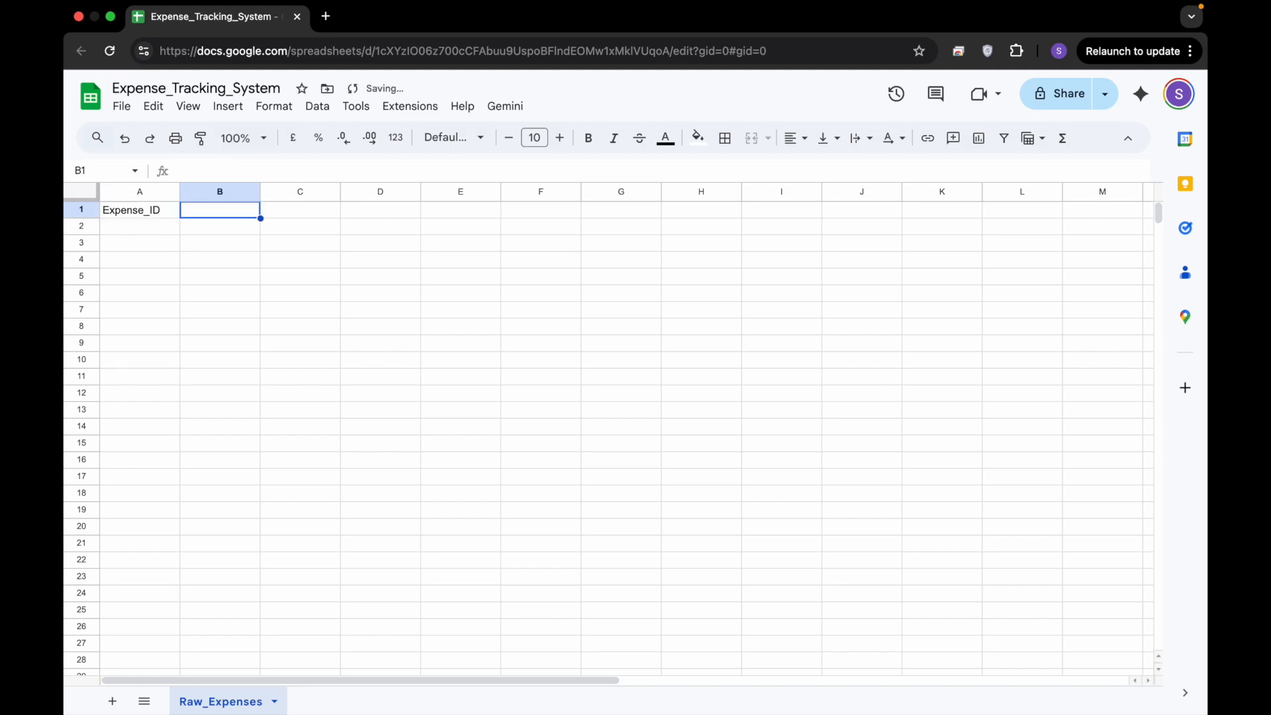
type("Exp")
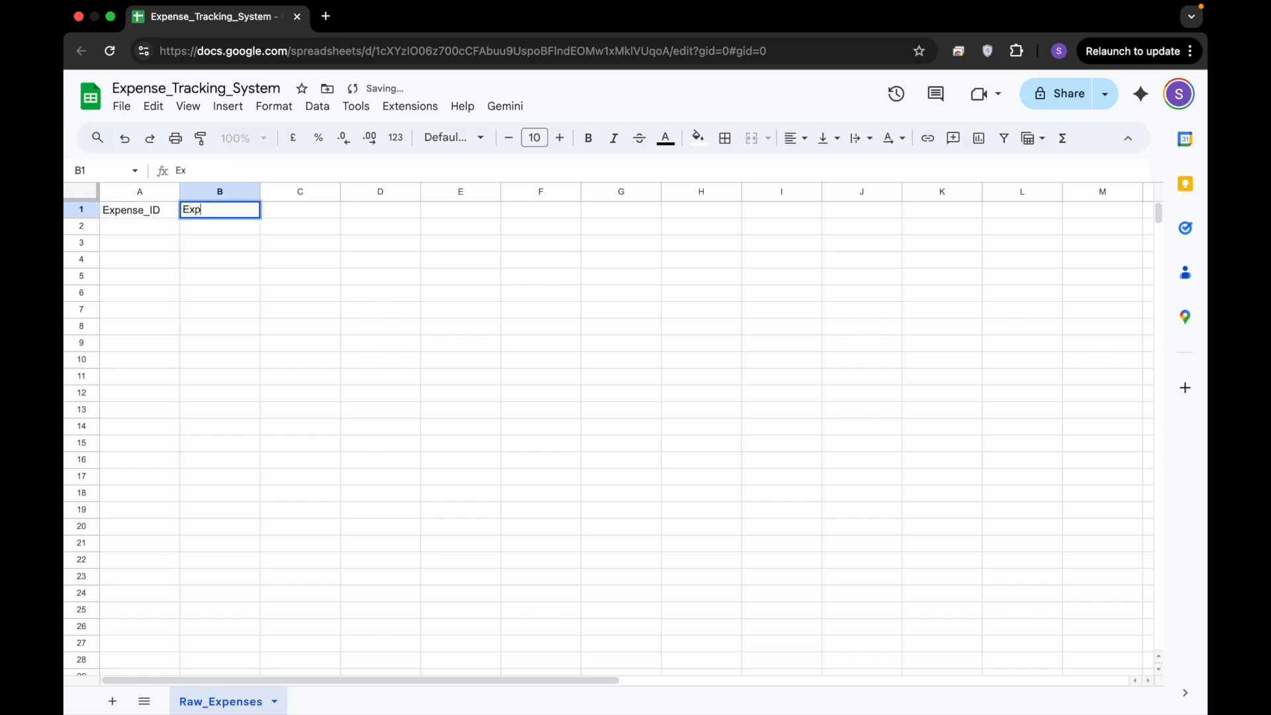
type("ense_Date")
key("Tab")
type("Amount")
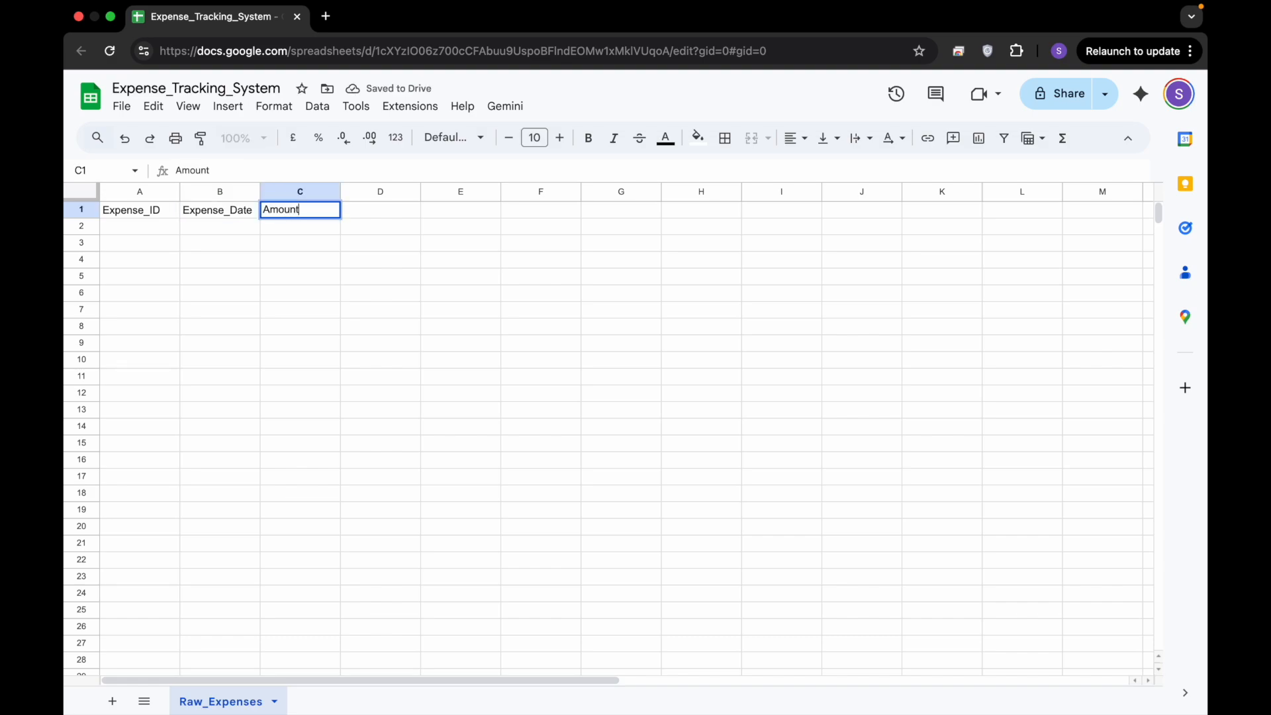
key("Tab")
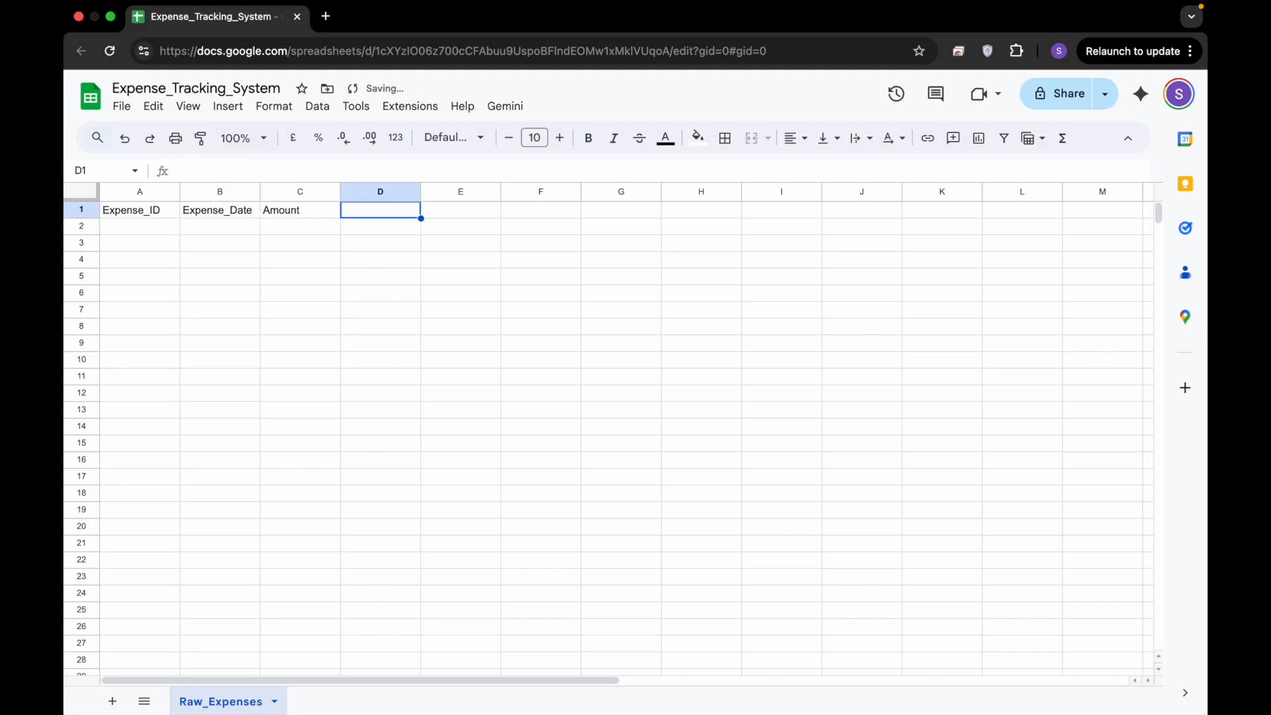
- Enter the headers Category, Vendor and Payment_Mode in cells D1 to F1
type("Category")
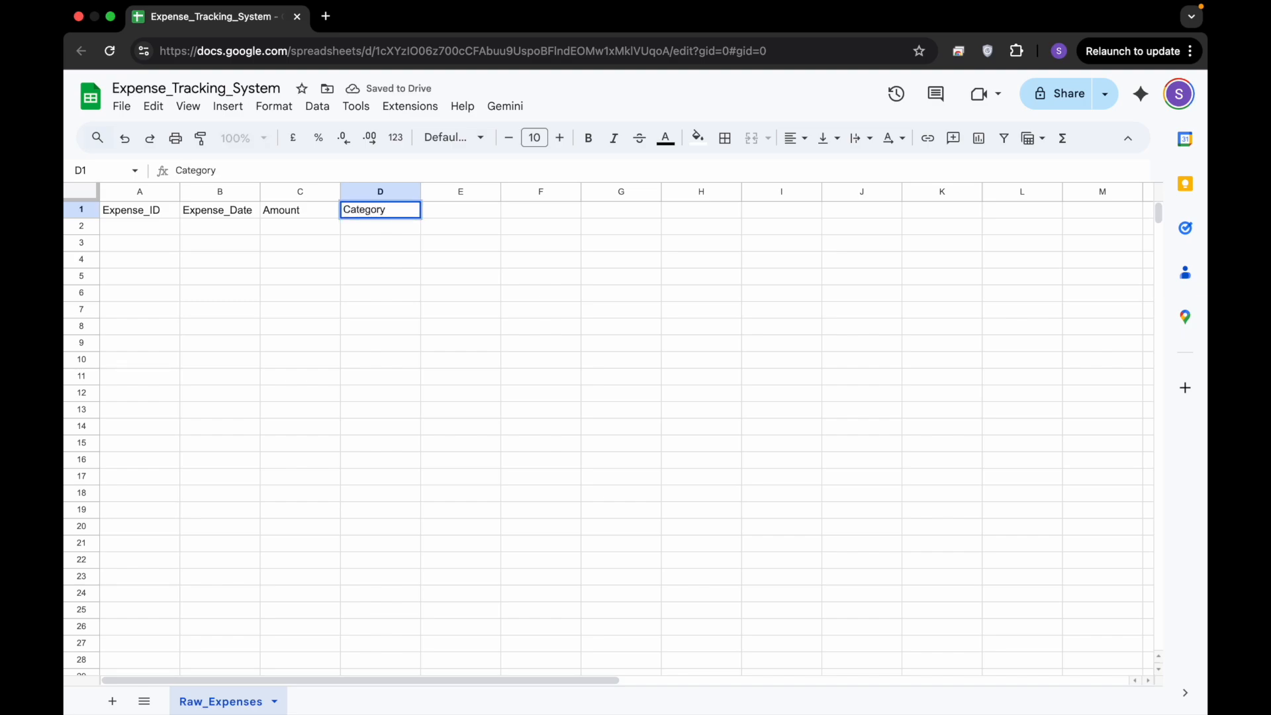
key("Tab")
type("Vendor")
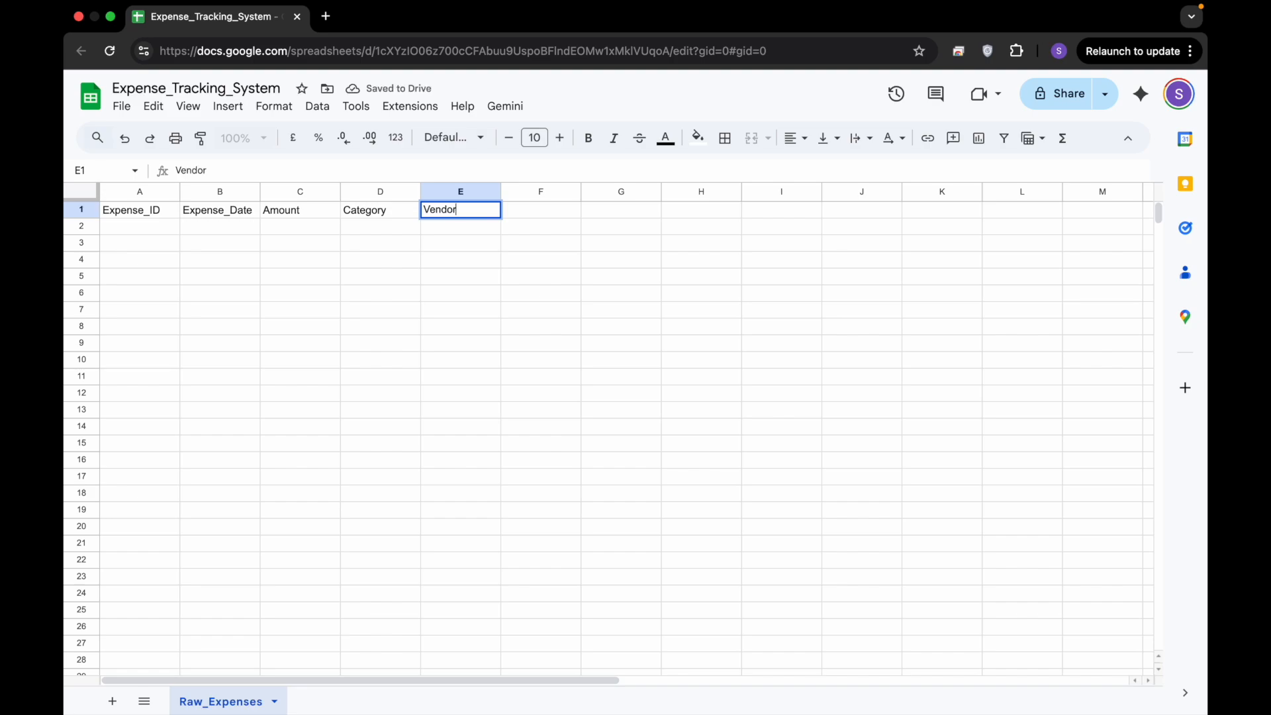
key("Tab")
type("P")
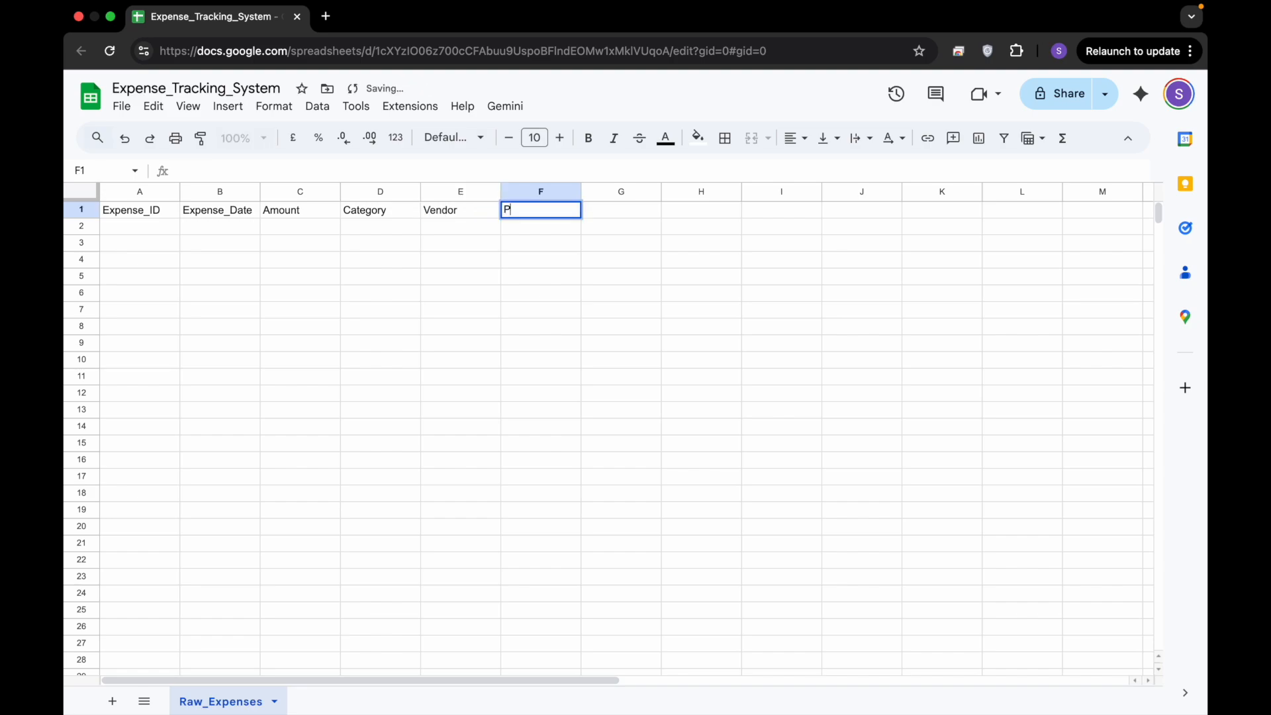
type("ayment_")
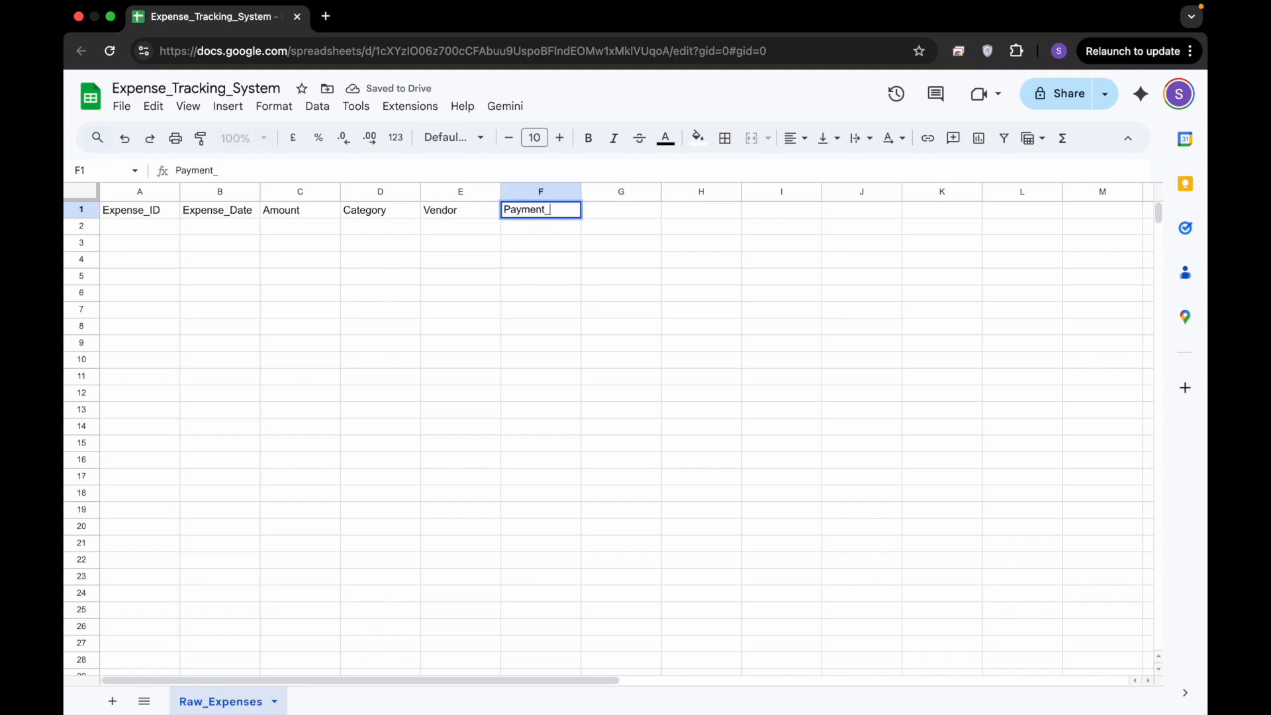
type("Mode")
key("Tab")
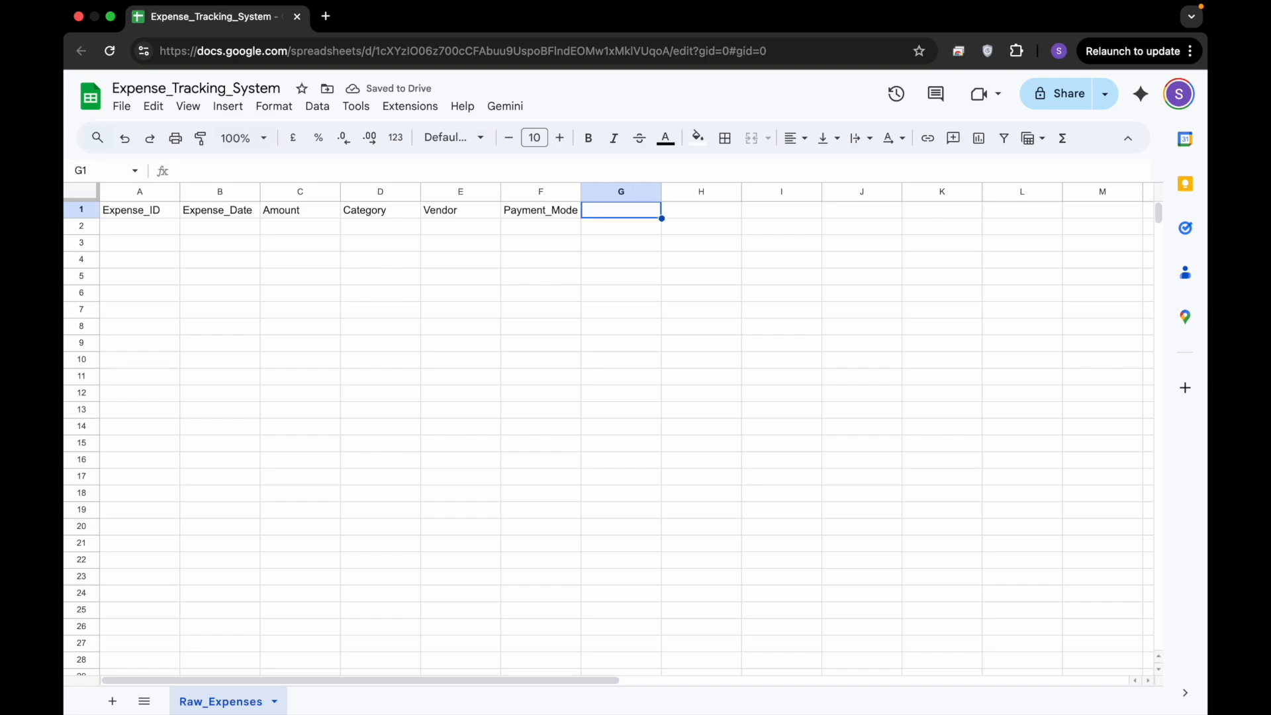
- Complete the header row with Notes in G1 and Created_At in H1
type("Notes")
key("Tab")
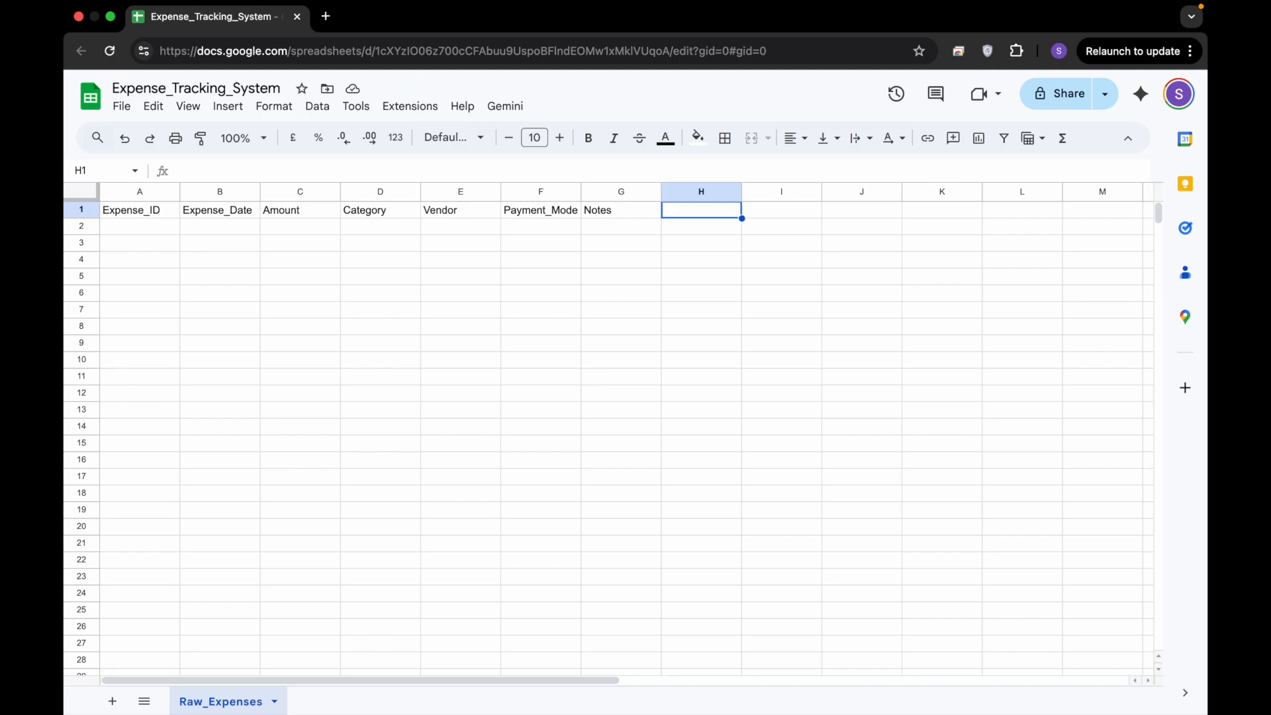
type("Crea")
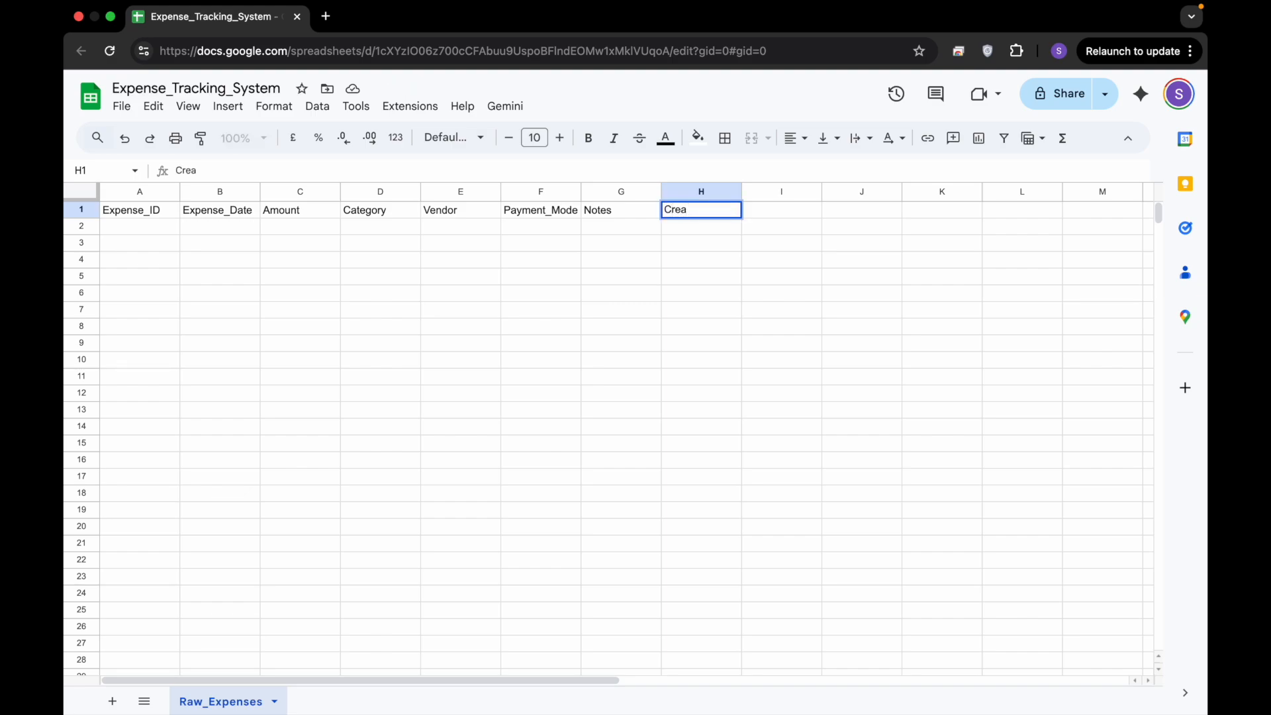
type("ted_At")
key("Return")
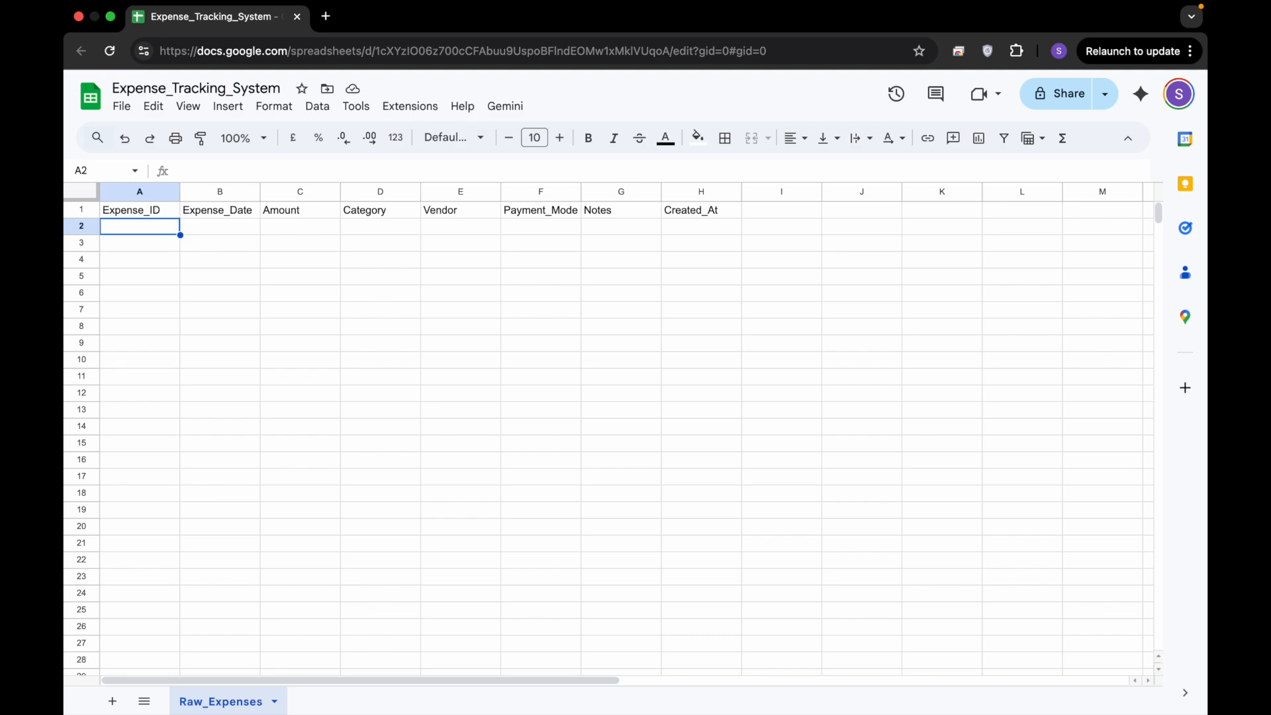
left_click(401, 213)
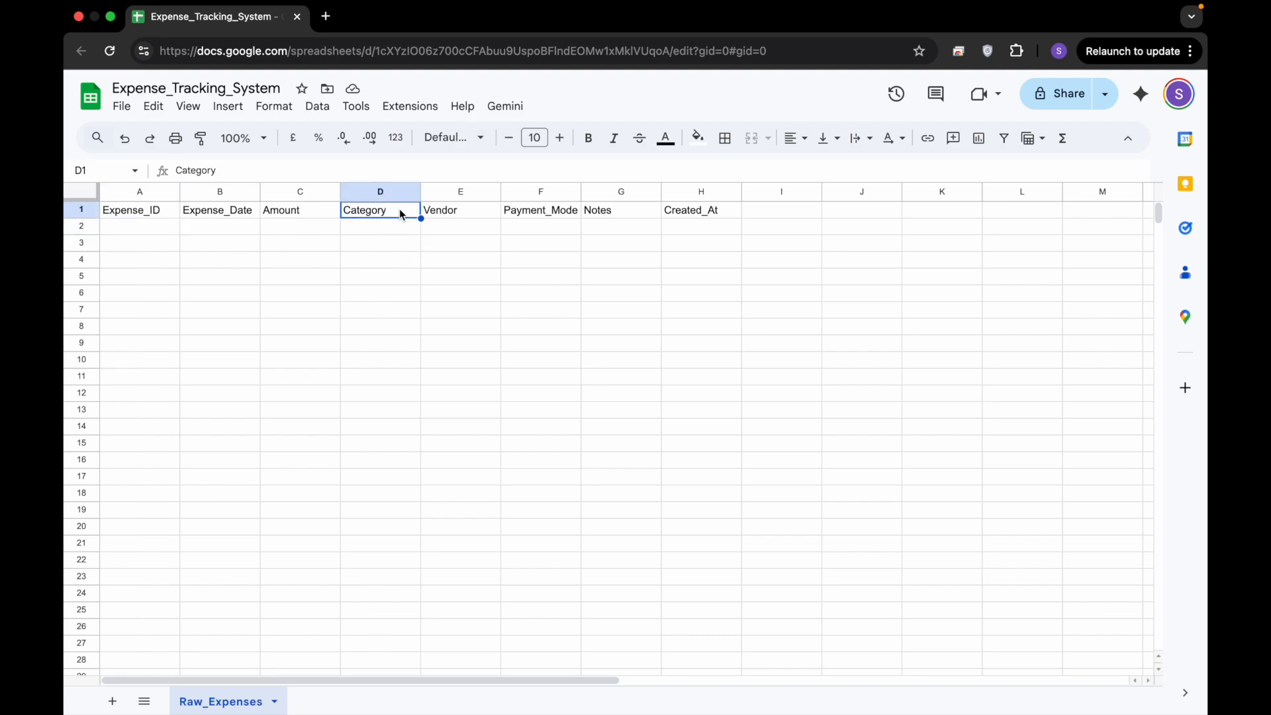
left_click(468, 216)
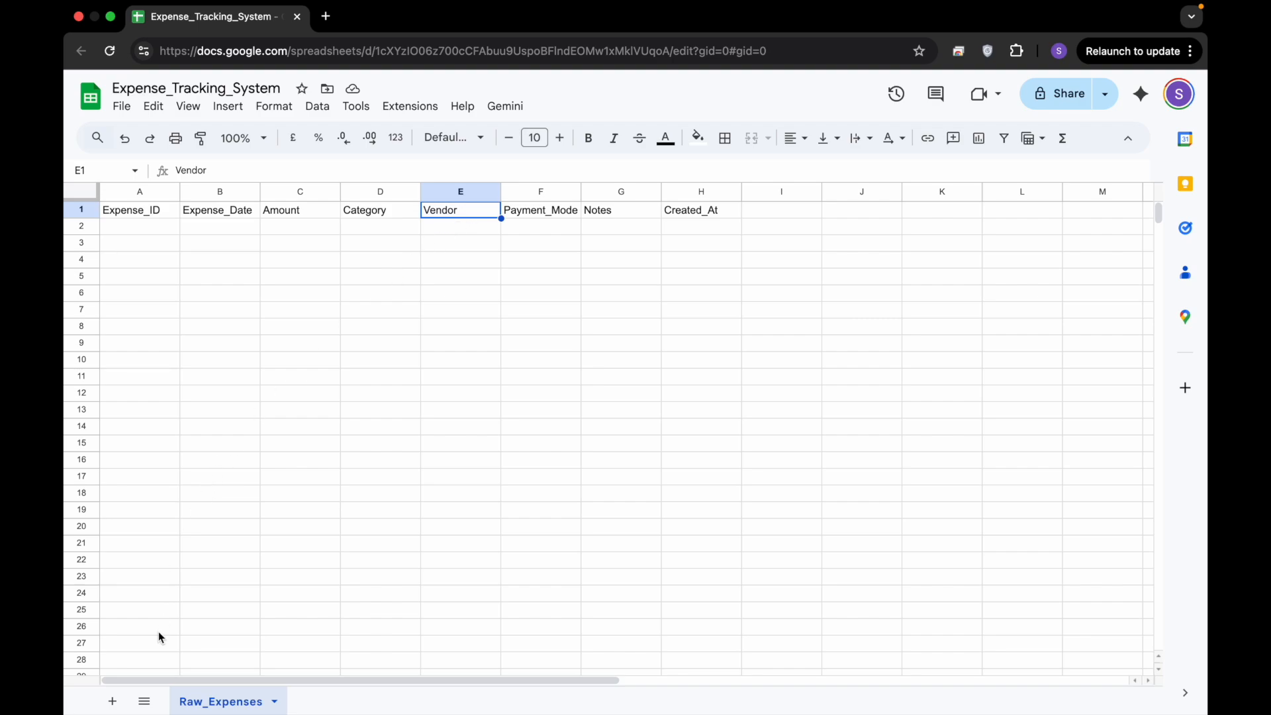
- Add a second sheet to the spreadsheet and name it Categories
left_click(112, 701)
double_click(323, 699)
type("Categories")
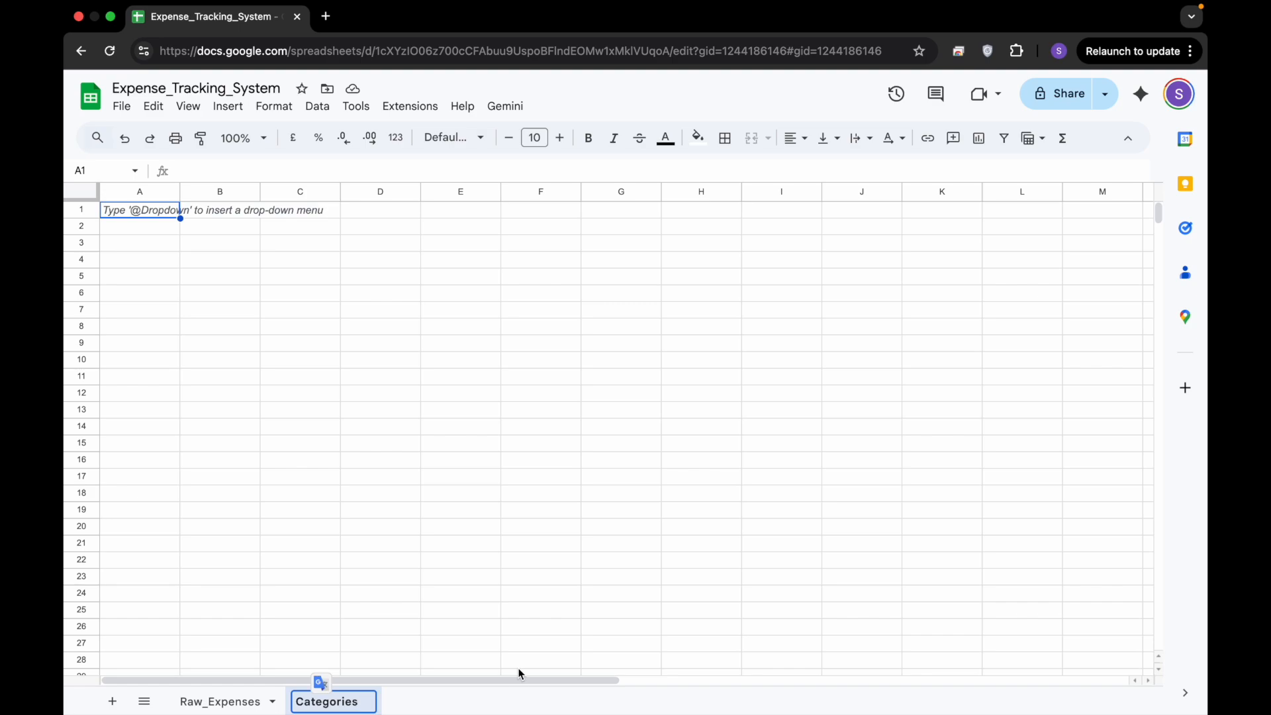
- Enter the headers Category_ID, Category_Name and Category_Type in cells A1 to C1 of the Categories sheet
left_click(142, 216)
type("Cate")
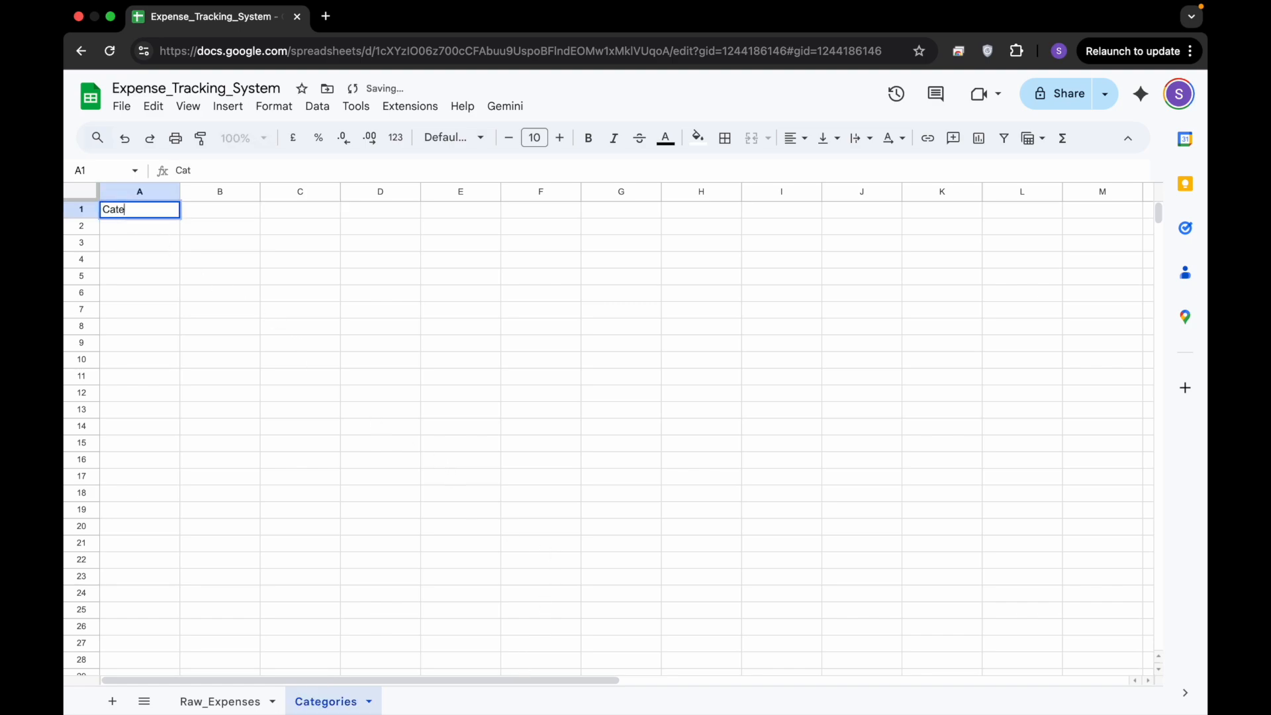
type("gory_ID")
key("Tab")
type("Category")
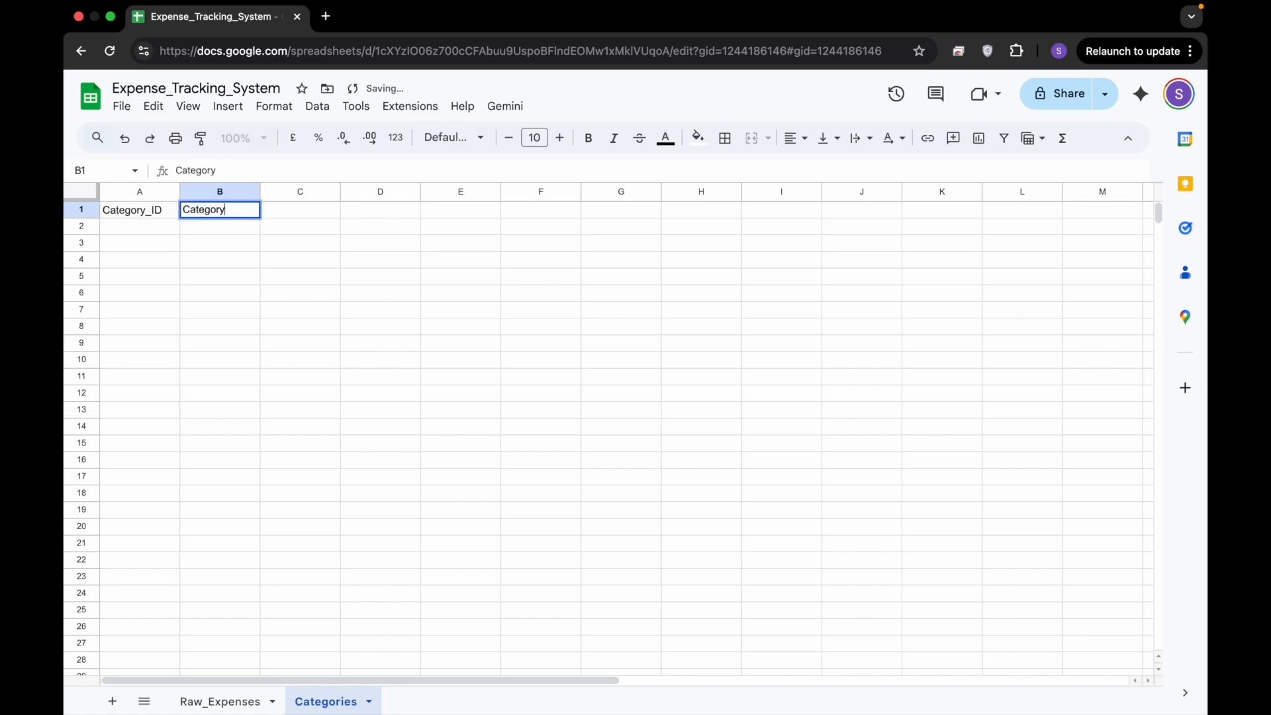
type("_Name")
key("Tab")
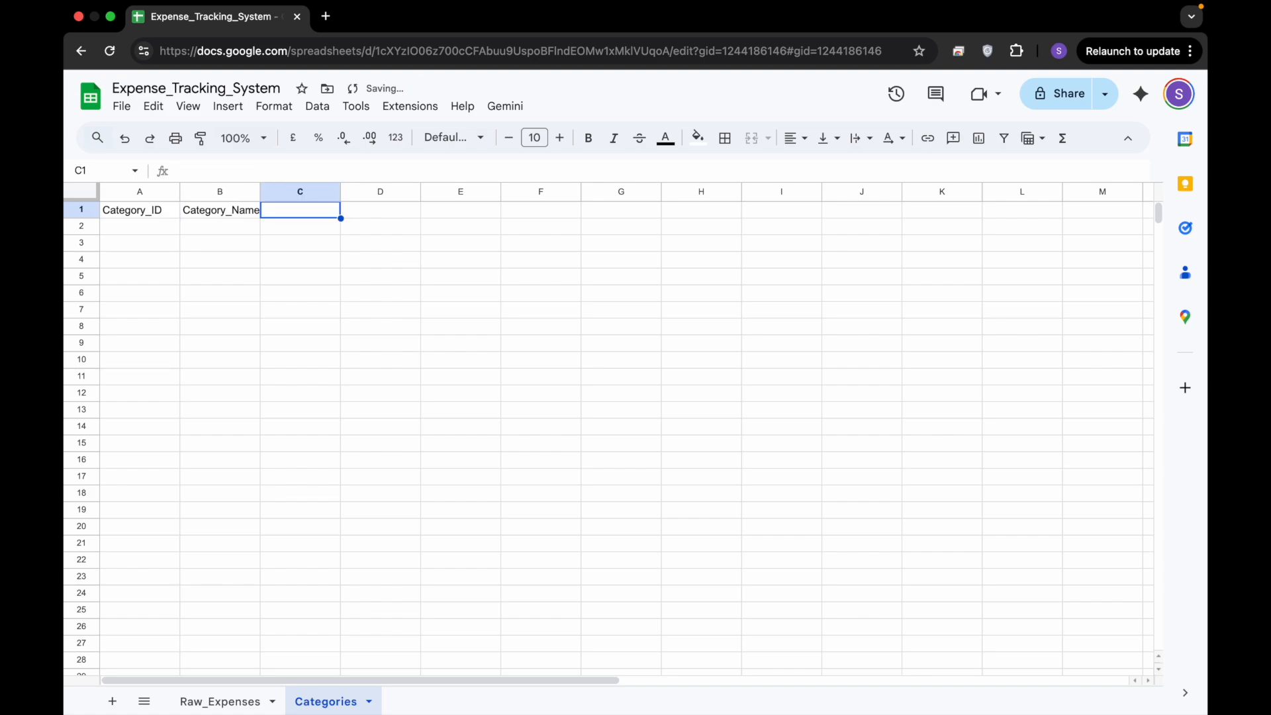
type("Type")
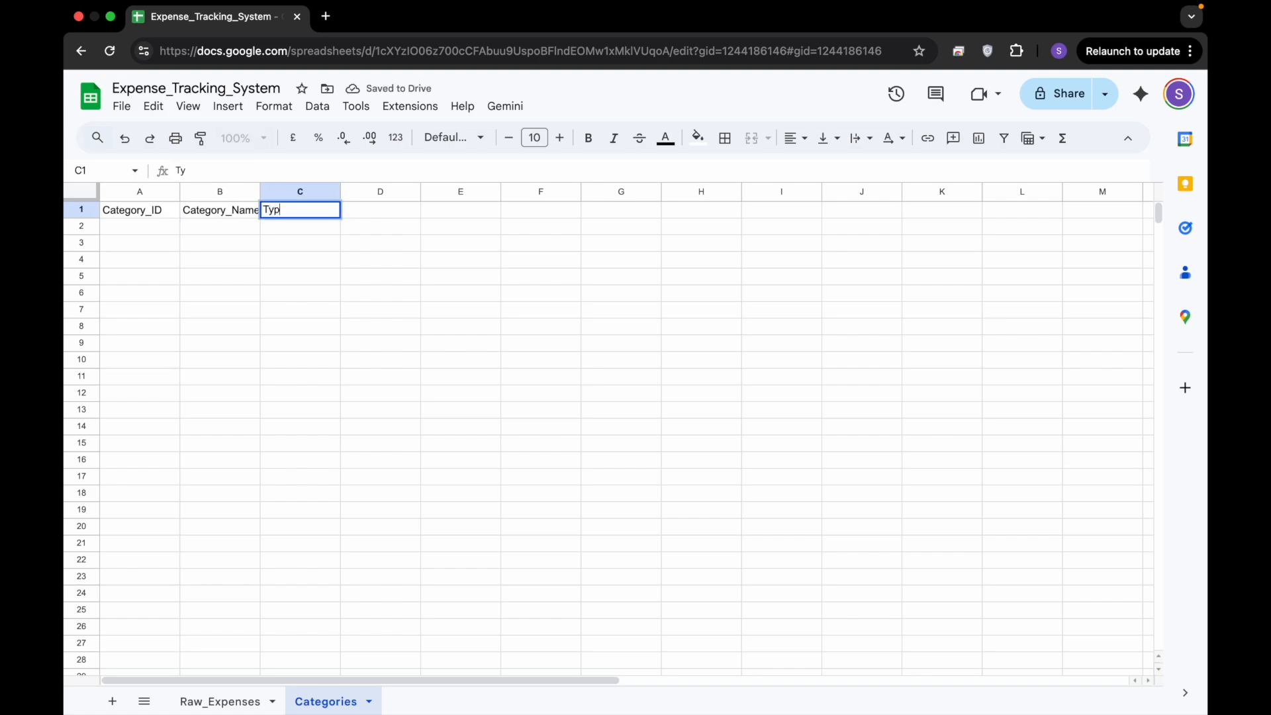
key("BackSpace")
key("BackSpace")
key("BackSpace")
type("Category_Type")
key("Return")
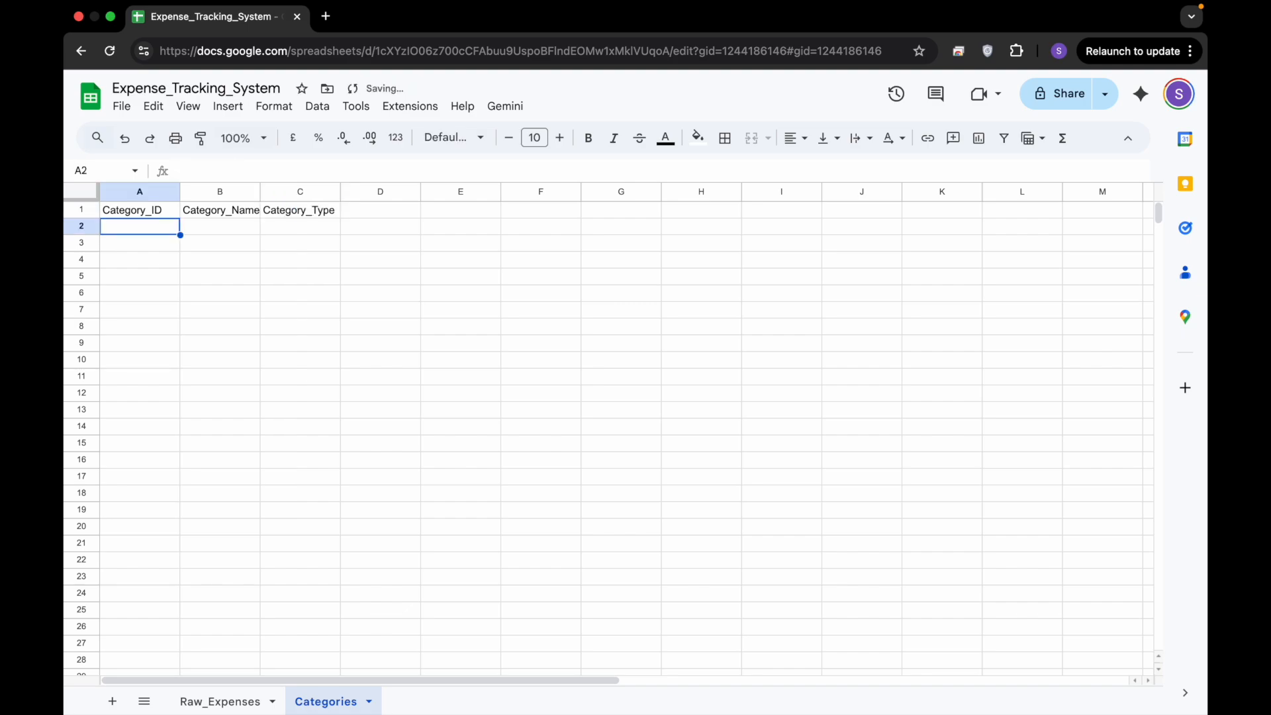
- Fit the widths of columns A to D on the Categories sheet to their contents
left_click_drag(139, 191, 371, 191)
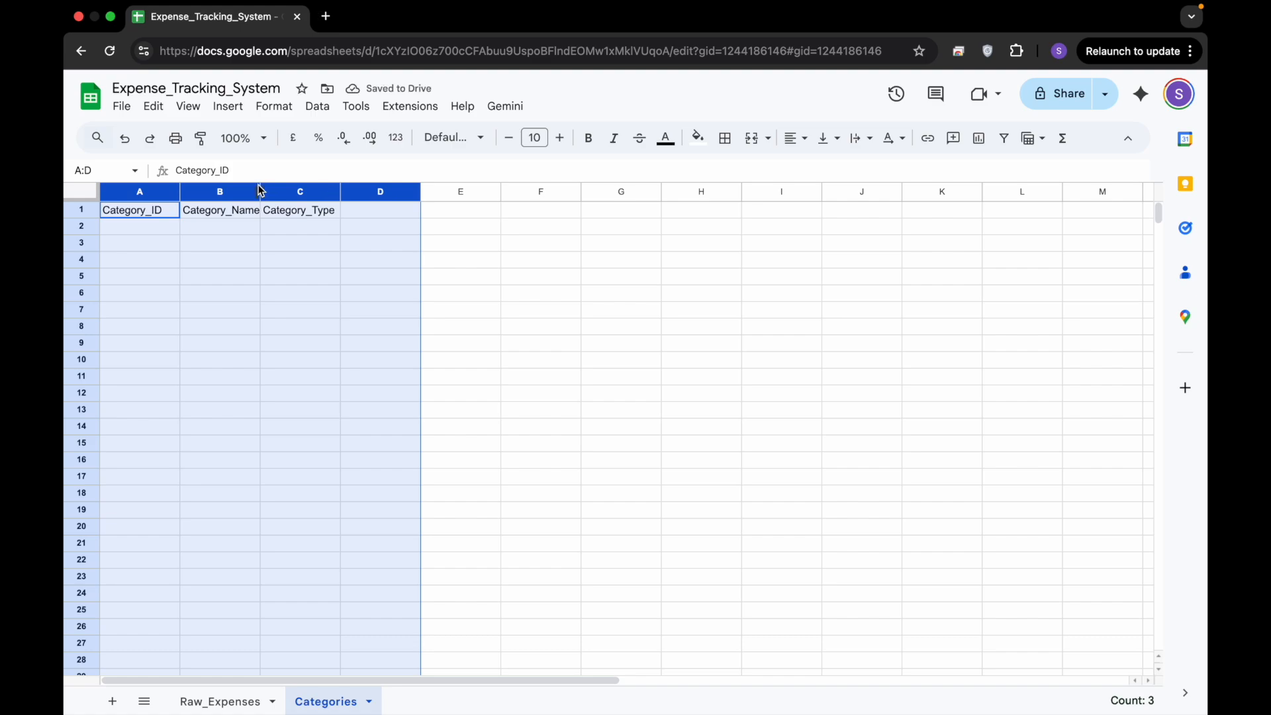
double_click(260, 192)
left_click(298, 282)
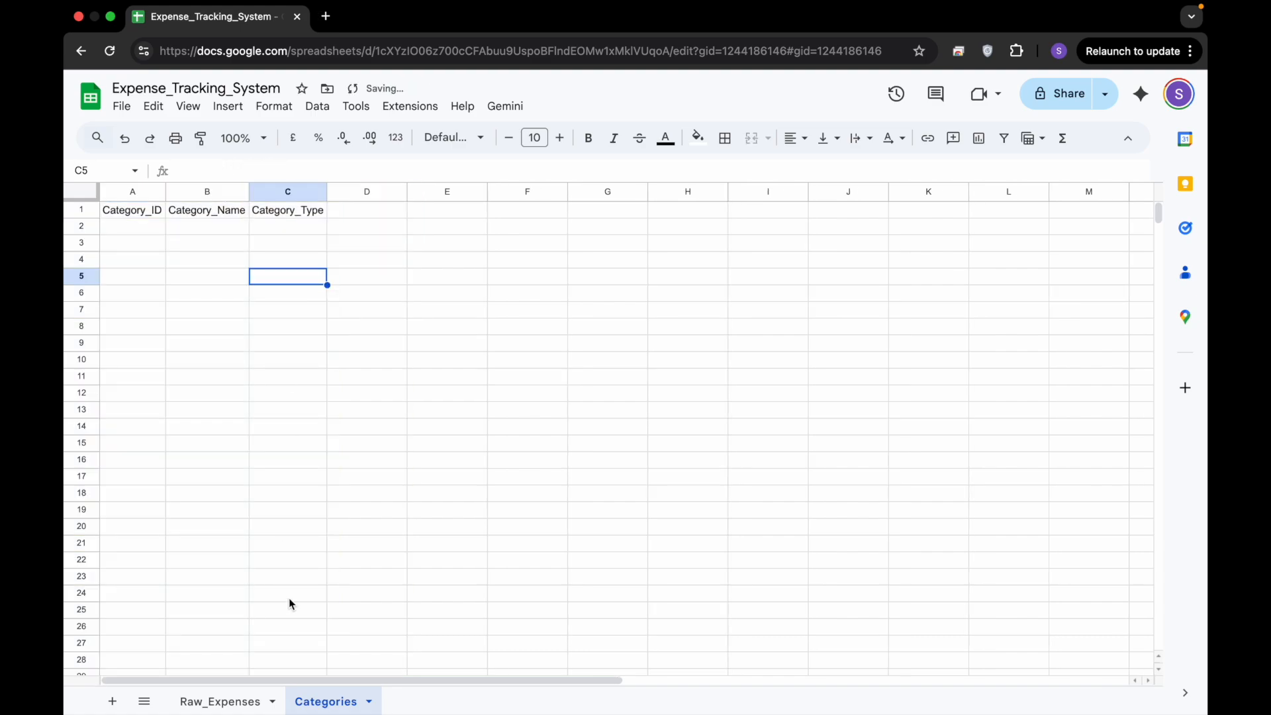
- Add a third sheet to the spreadsheet and name it Vendors
left_click(113, 701)
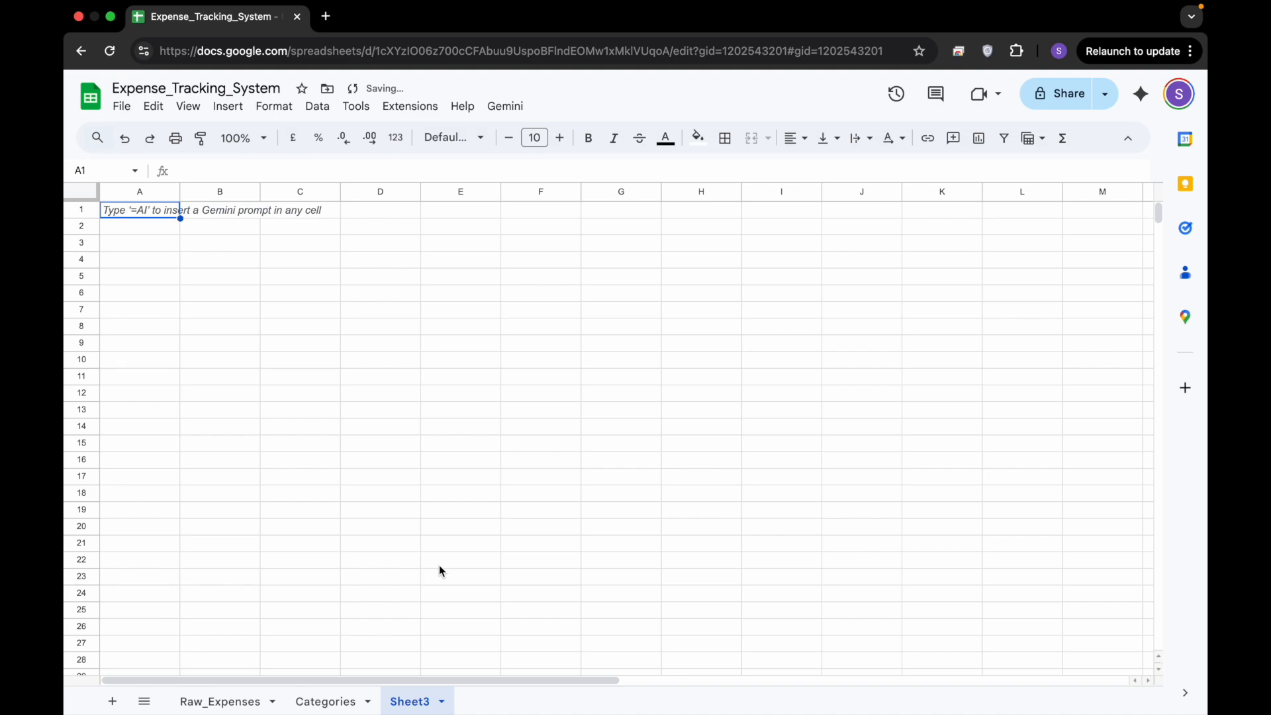
double_click(424, 702)
type("Vendors")
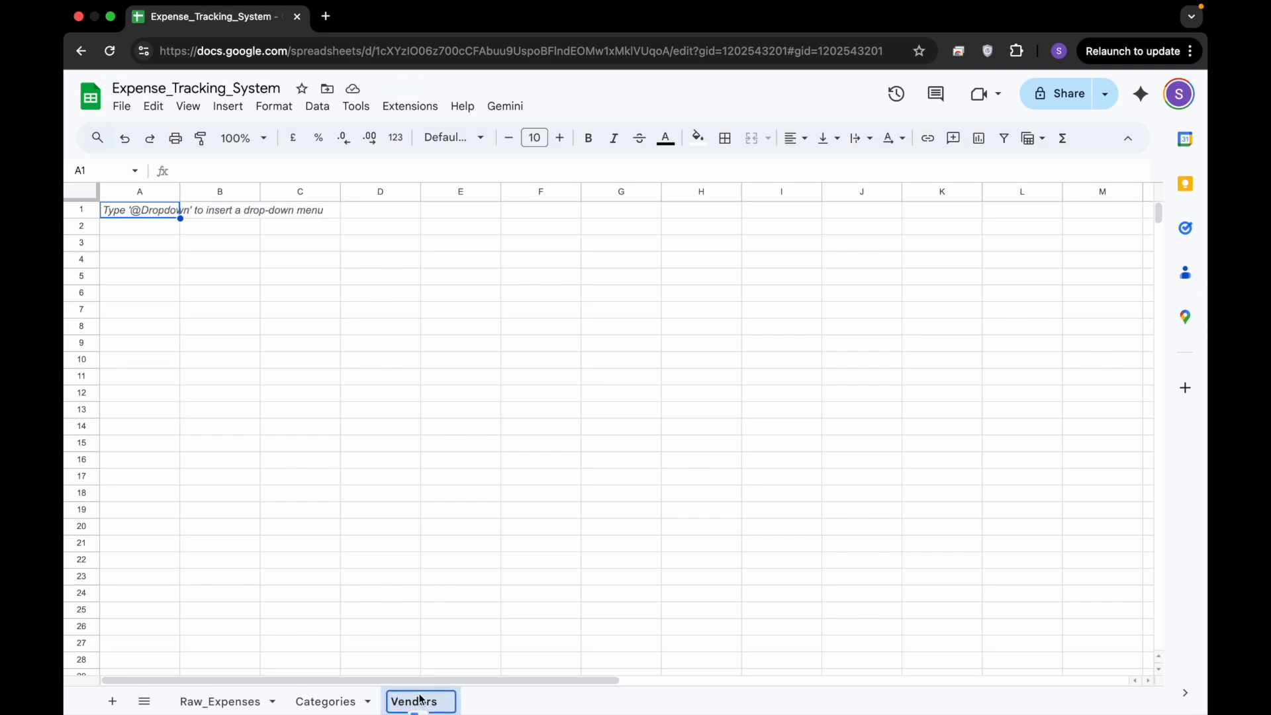
left_click(411, 445)
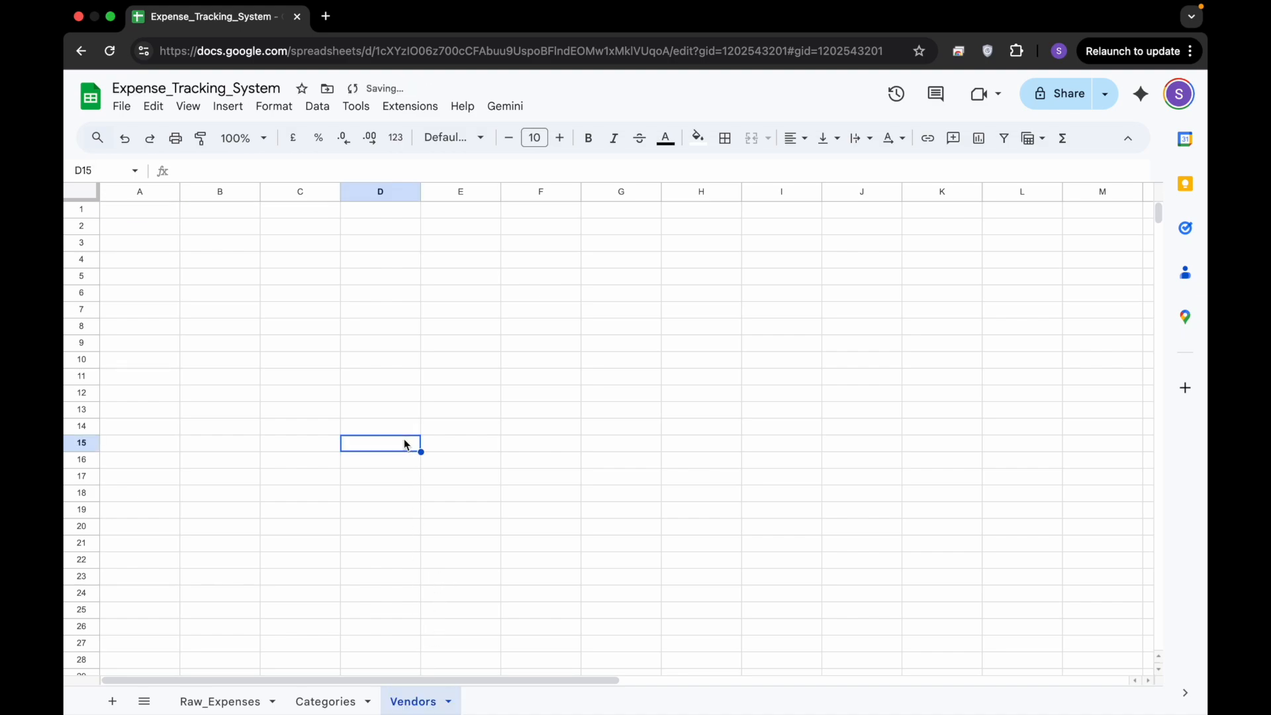
- Enter the headers Vendor_ID, Vendory_Name and Vendor_Type in cells A1 to C1 of the Vendors sheet
left_click(136, 217)
type("Vendor_IDq")
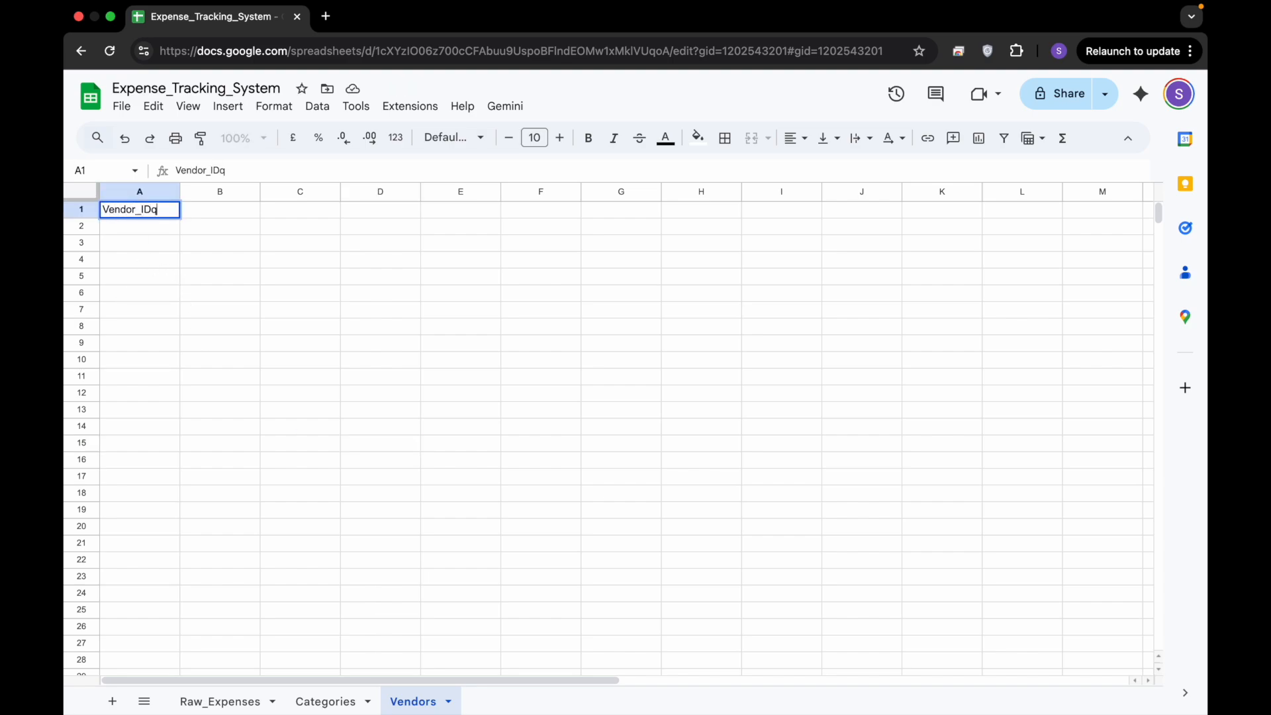
key("BackSpace")
key("Tab")
type("Vendory")
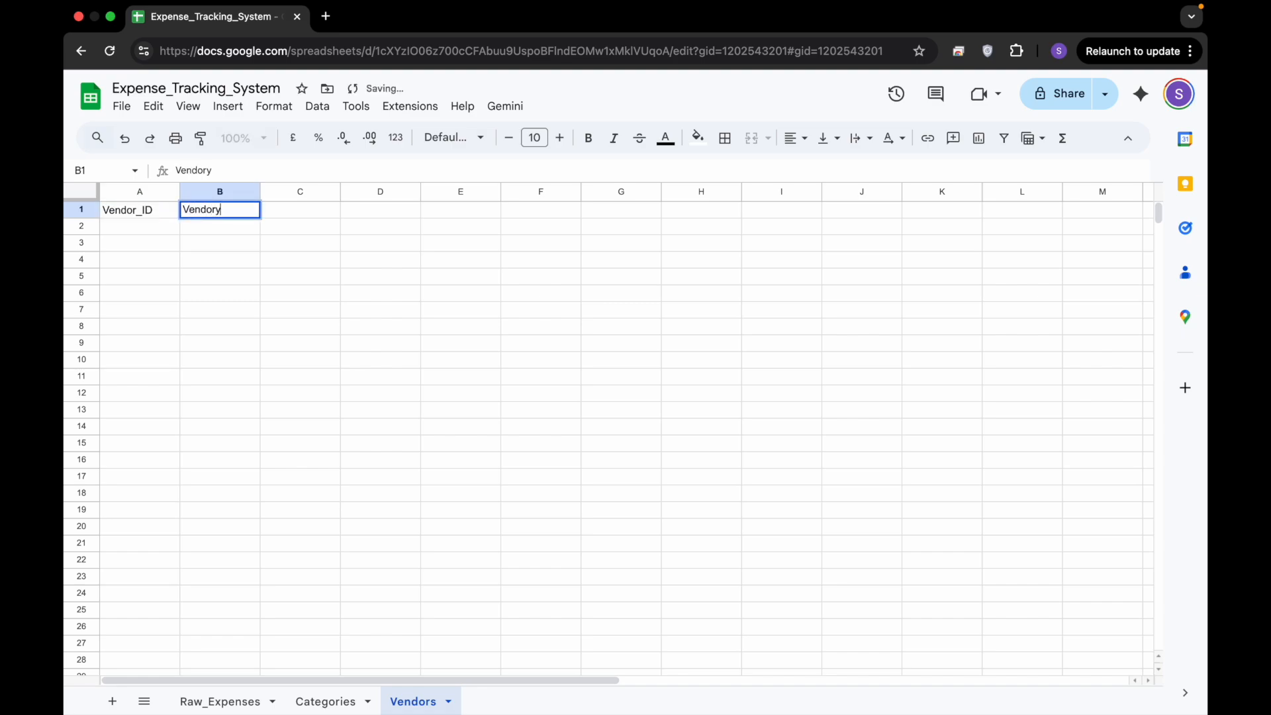
type("_Name")
key("Tab")
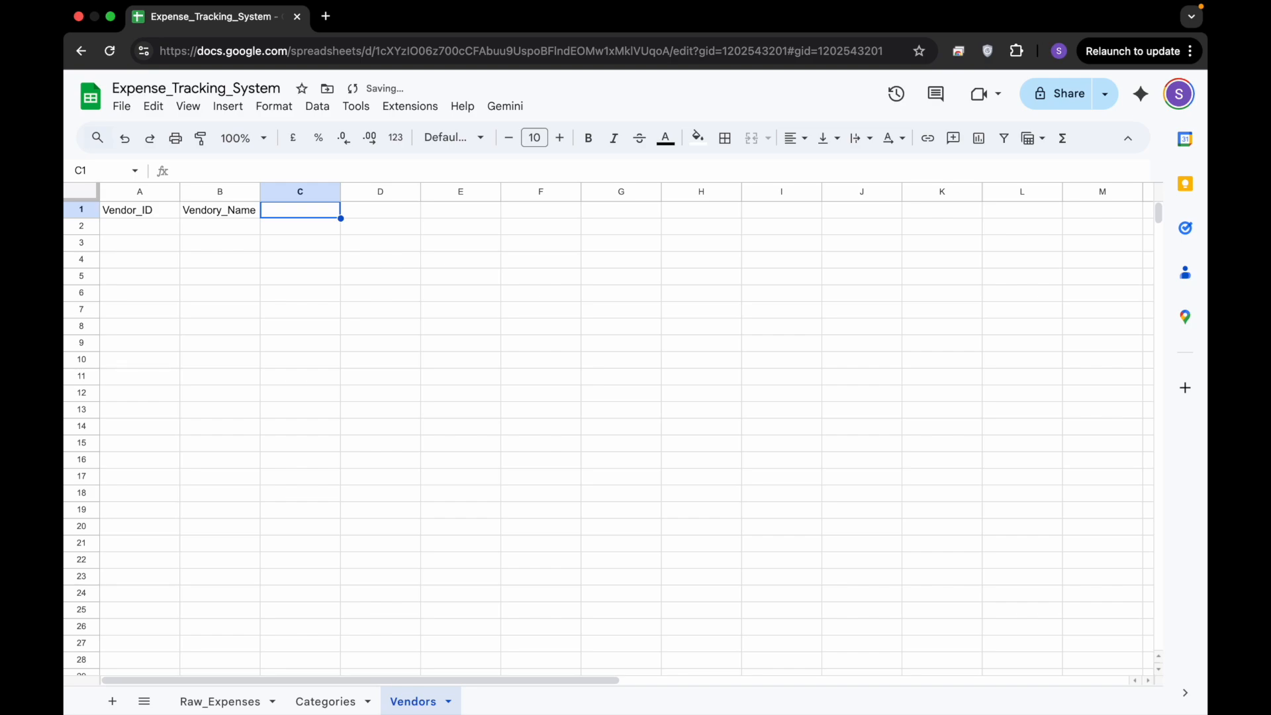
type("Vendo")
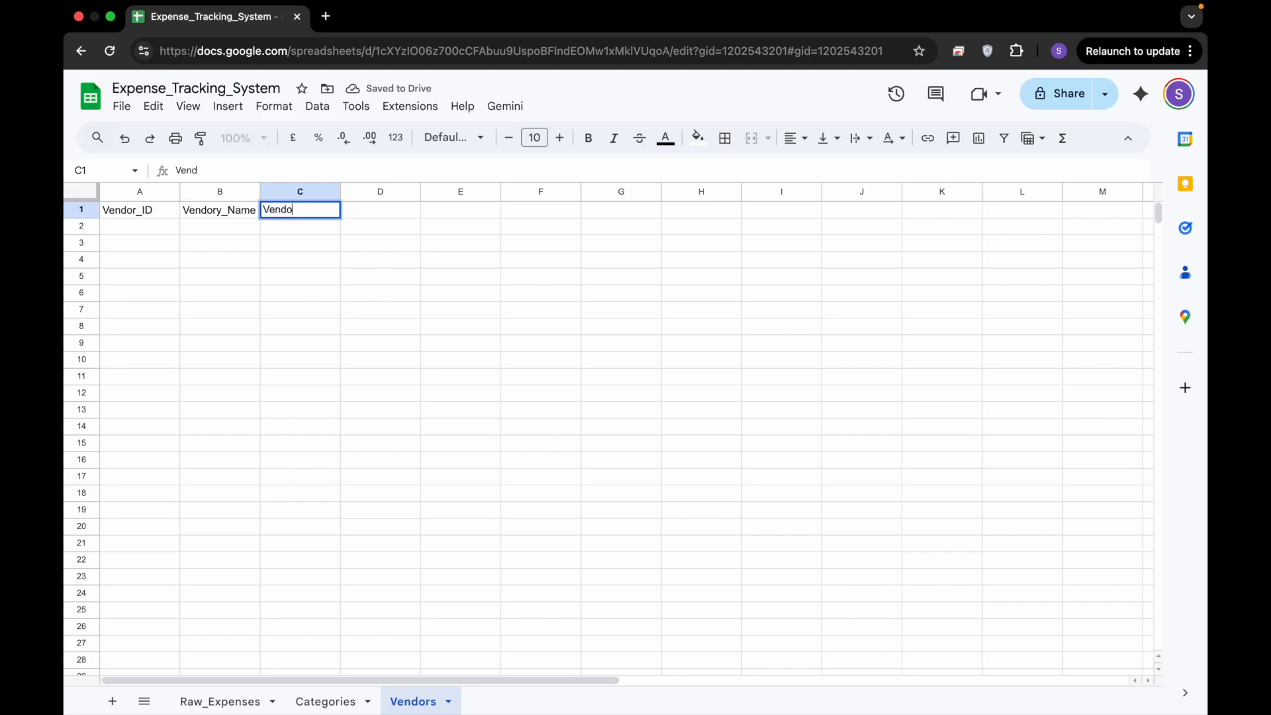
type("r_Type")
key("Return")
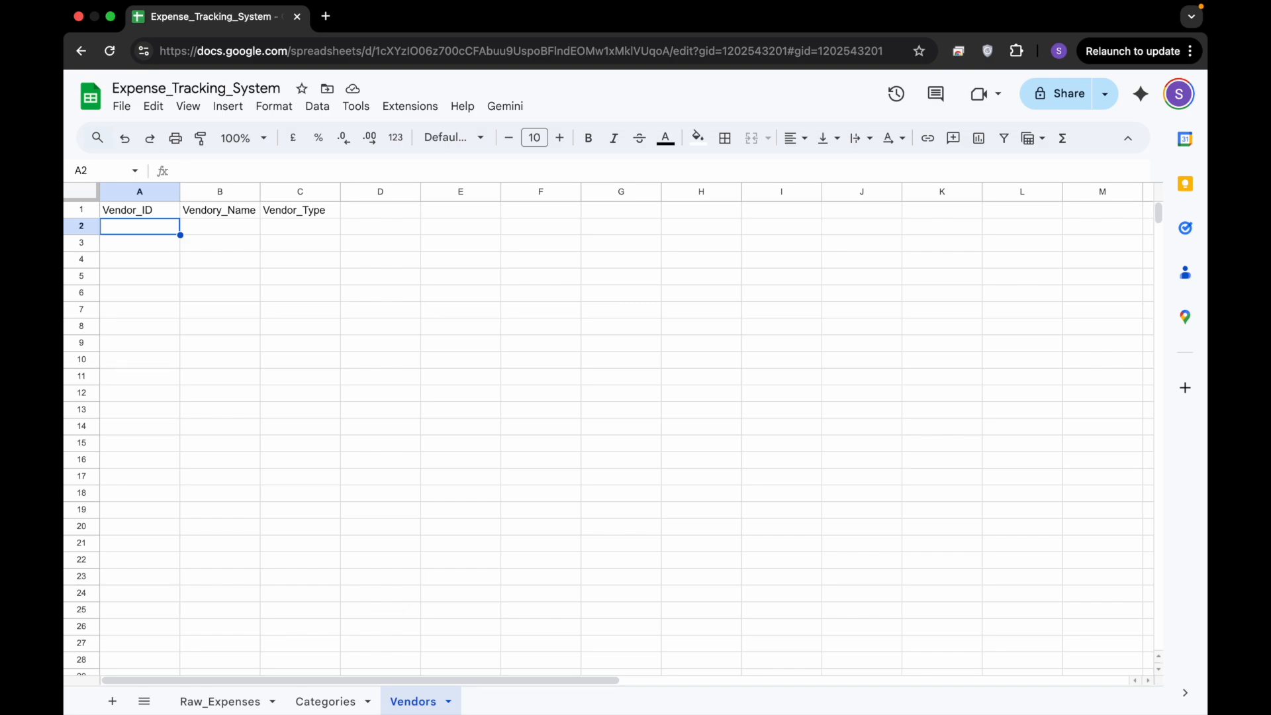
- Add a fourth sheet and name it Processed_Expenses
left_click(112, 701)
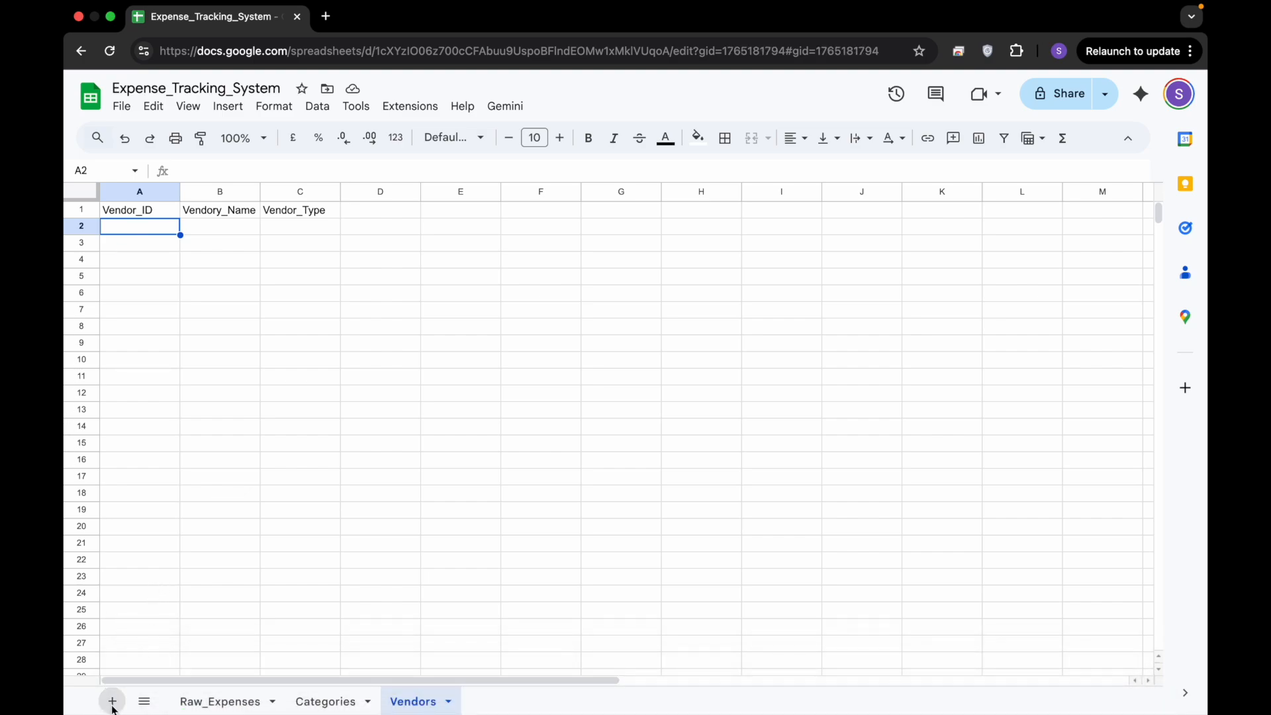
double_click(493, 701)
type("Proce")
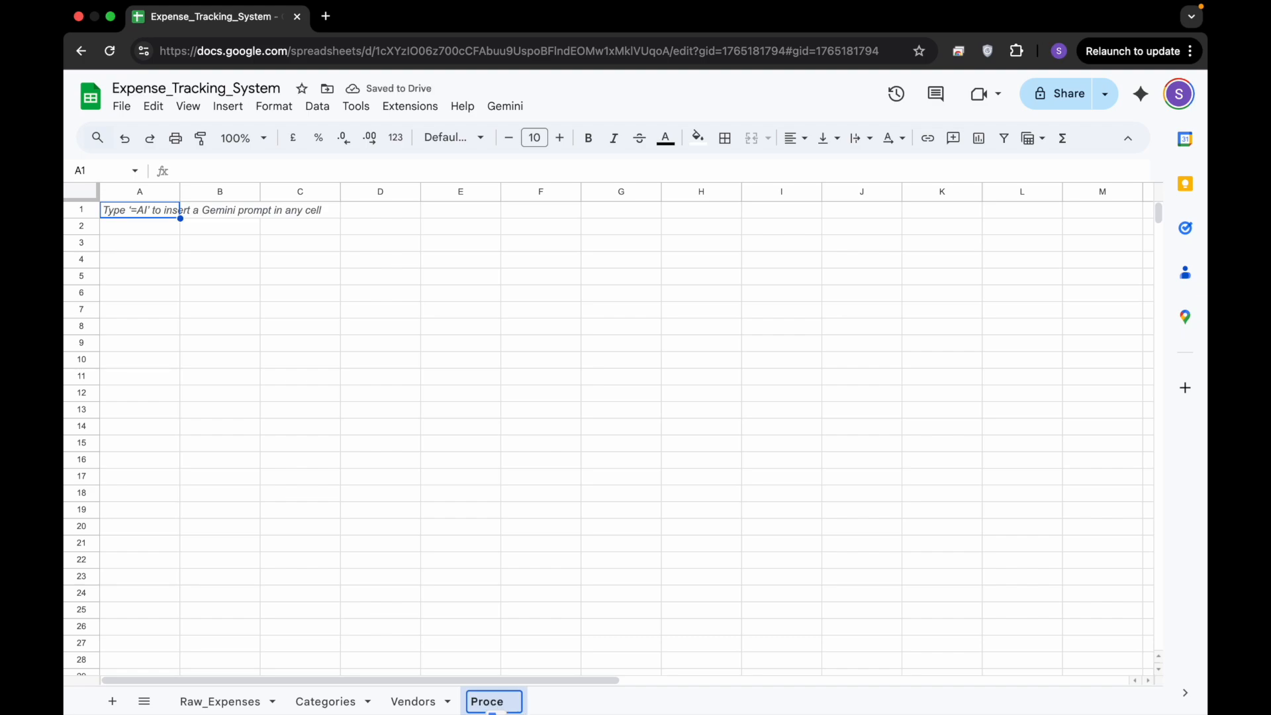
type("sse_Expenses")
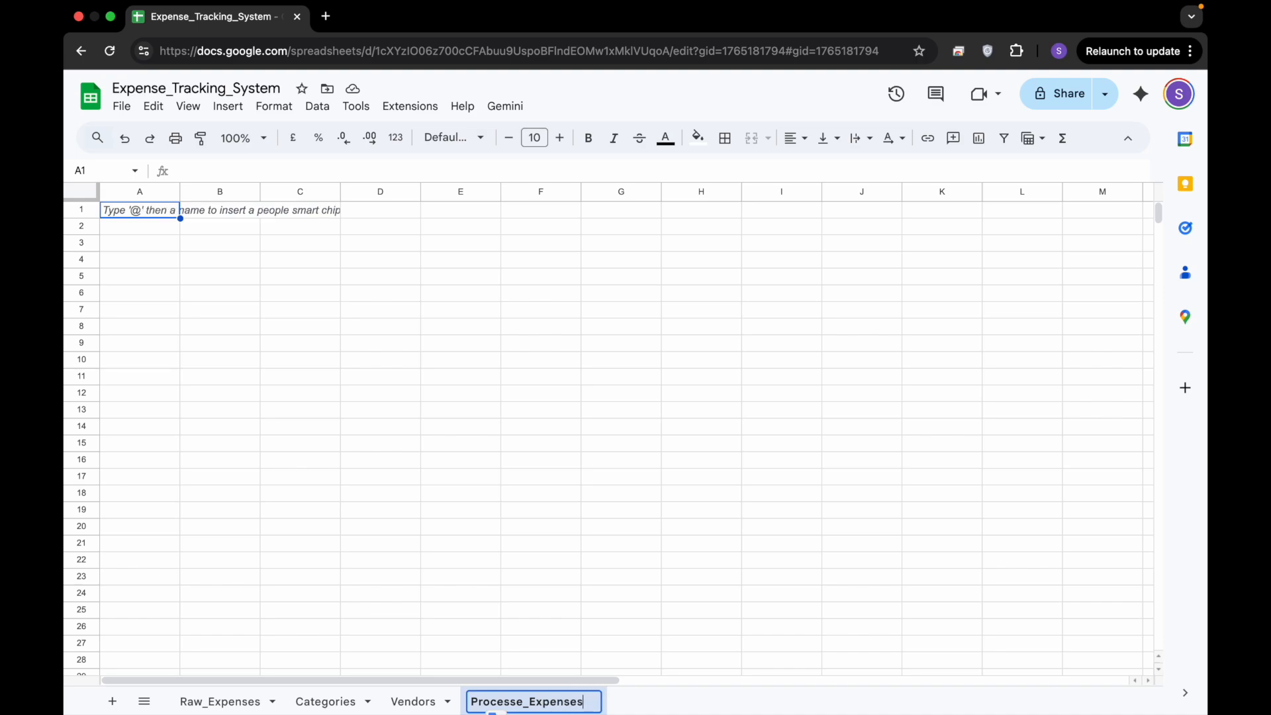
key("Return")
left_click(523, 705)
double_click(523, 703)
left_click(523, 703)
type("d")
left_click(565, 584)
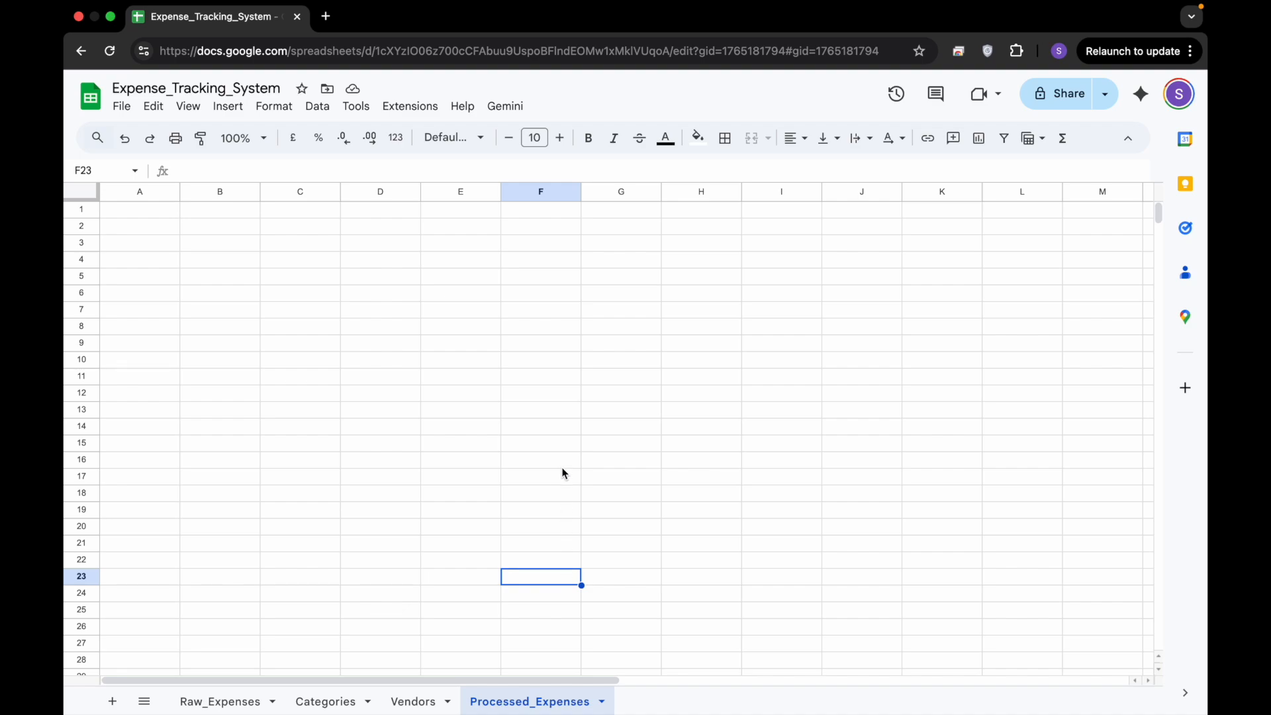
- Copy the header row A1:H1 from the Raw_Expenses sheet into row 1 of the Processed_Expenses sheet, starting at A1
left_click(156, 215)
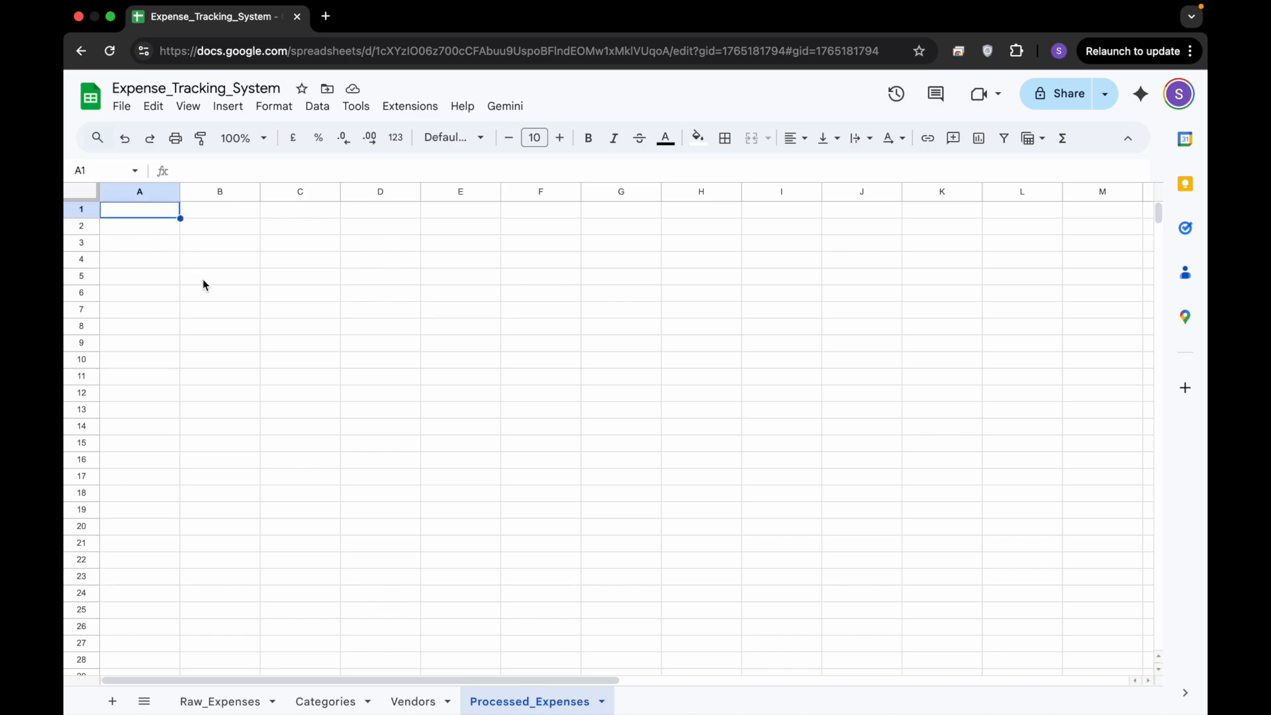
left_click(238, 702)
left_click(313, 461)
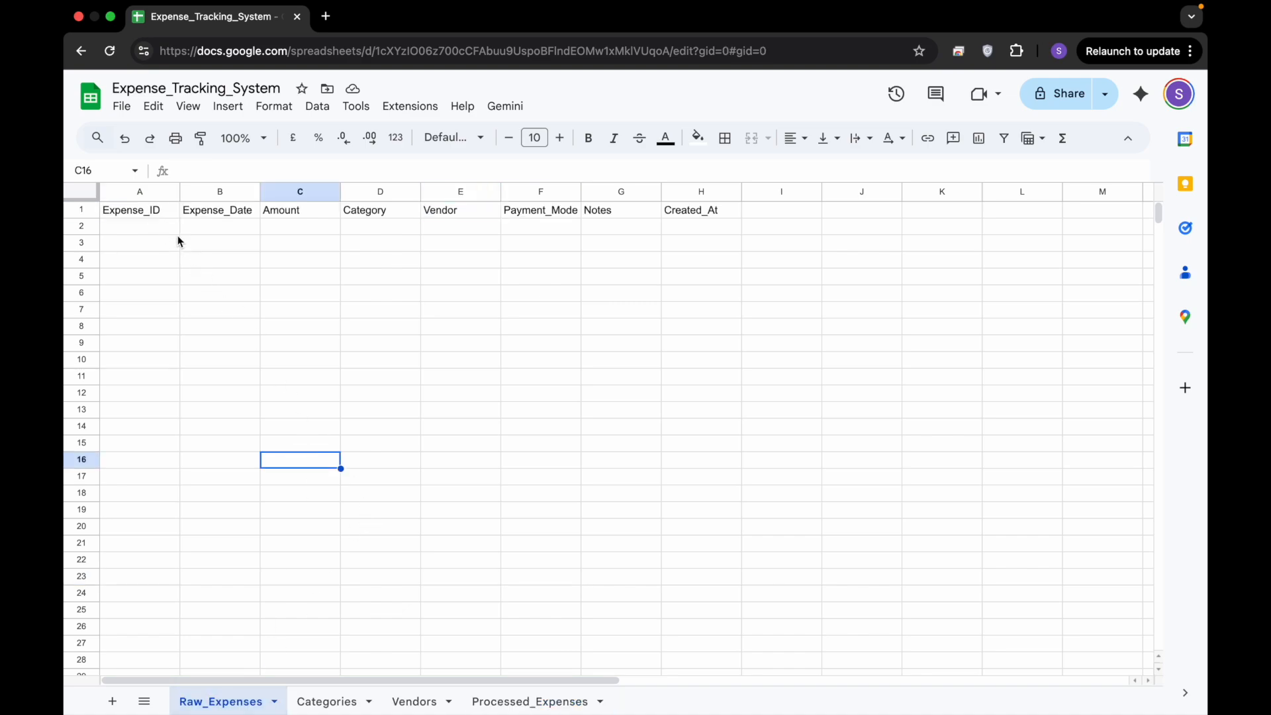
left_click_drag(156, 213, 681, 227)
key("ctrl+c")
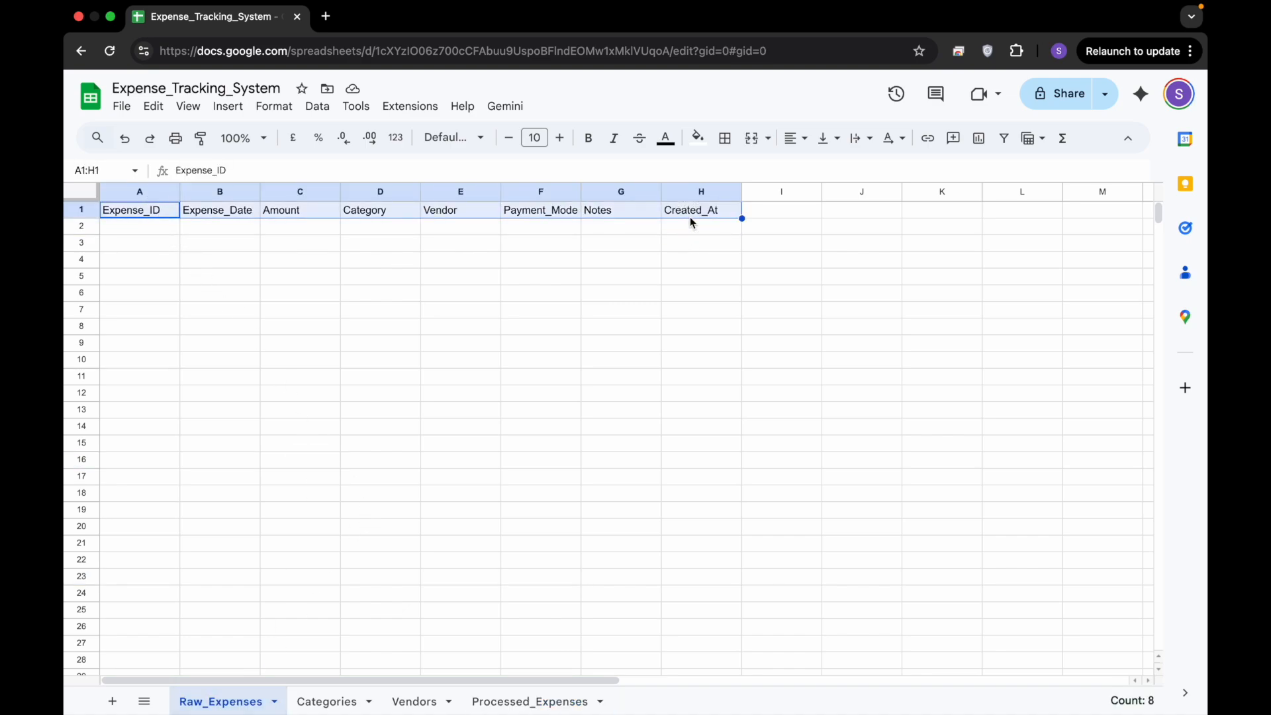
left_click(513, 701)
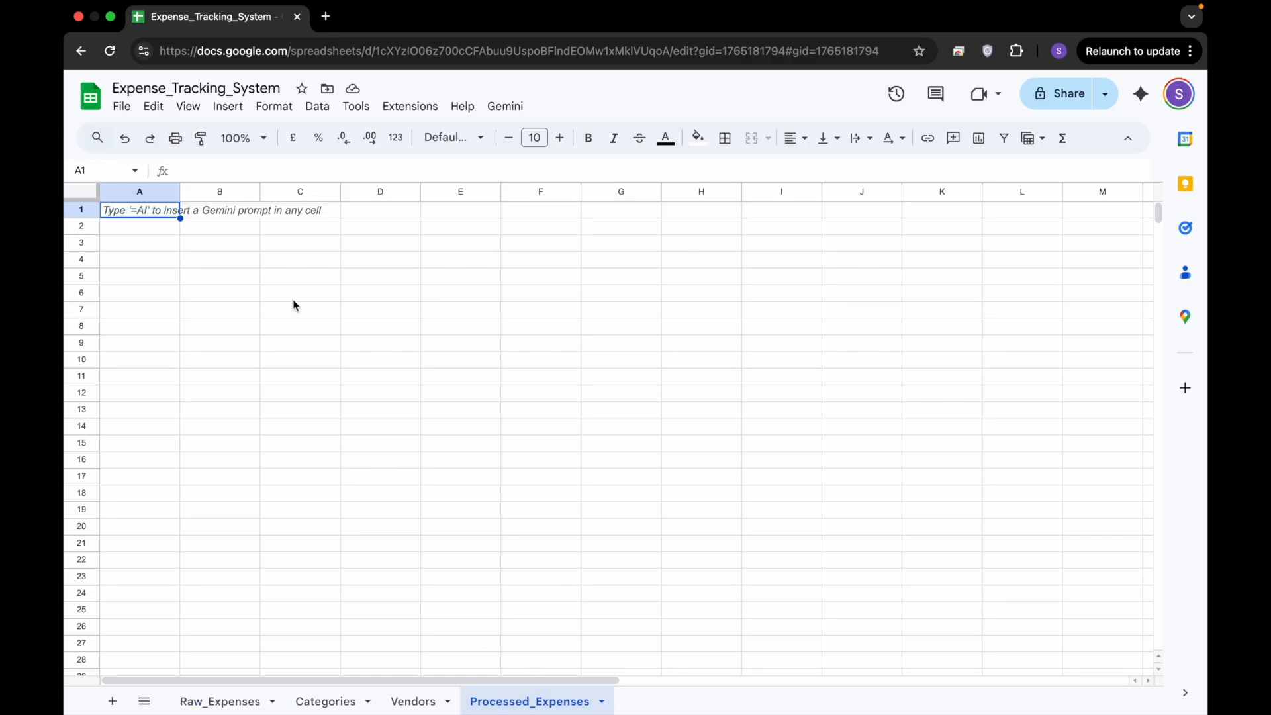
key("ctrl+v")
left_click(226, 327)
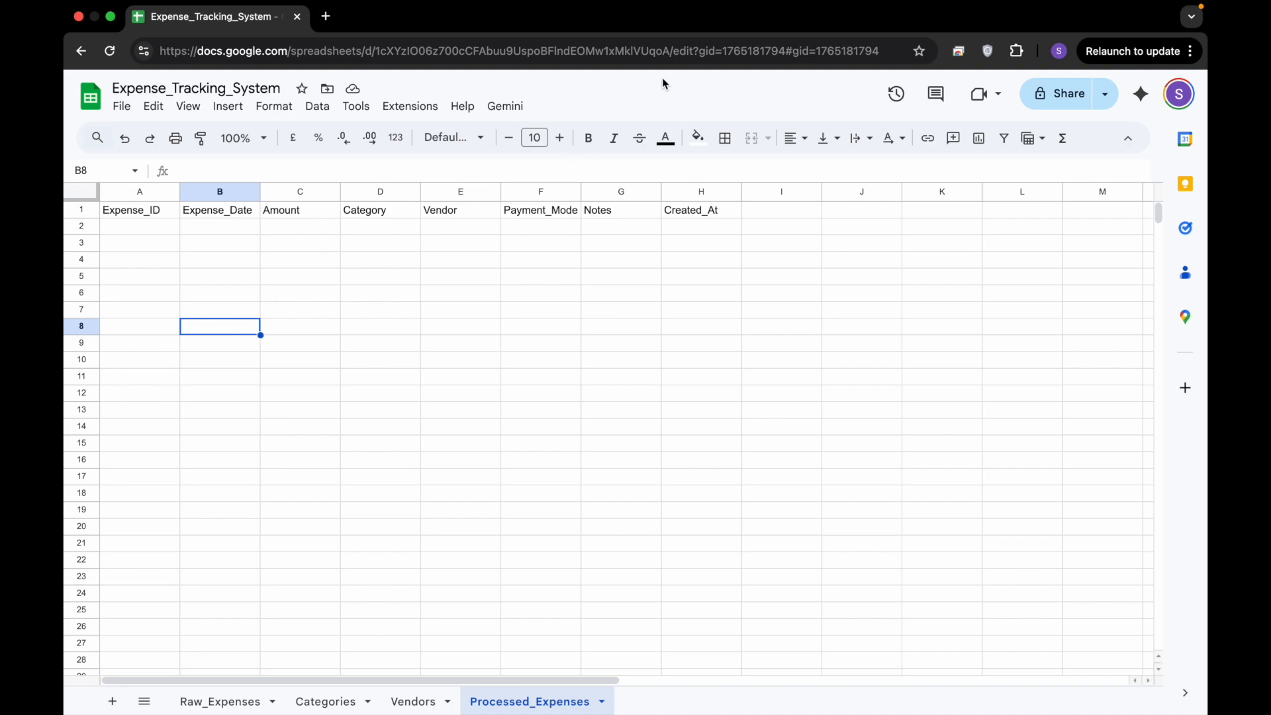
- Replace the Created_At header in H1 of Processed_Expenses with Month and enter Year in I1
left_click(696, 217)
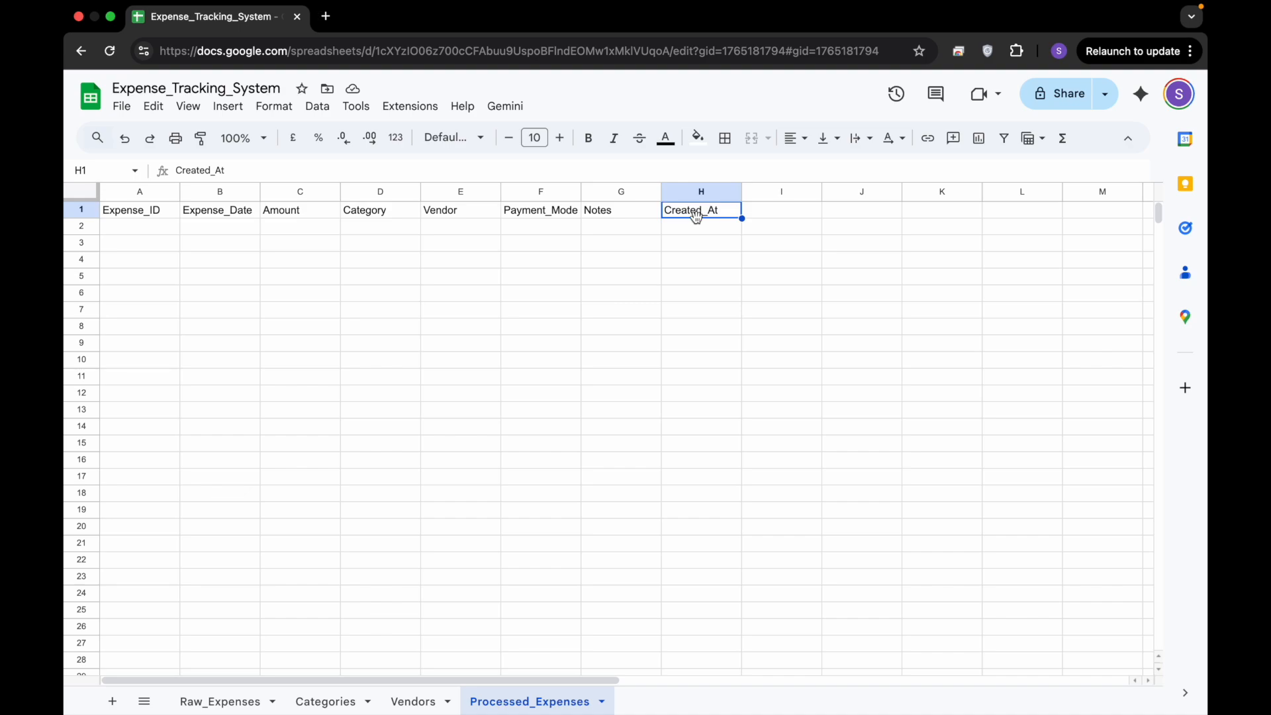
type("Month")
key("Tab")
type("YEar")
key("BackSpace")
key("BackSpace")
type("ear")
key("Return")
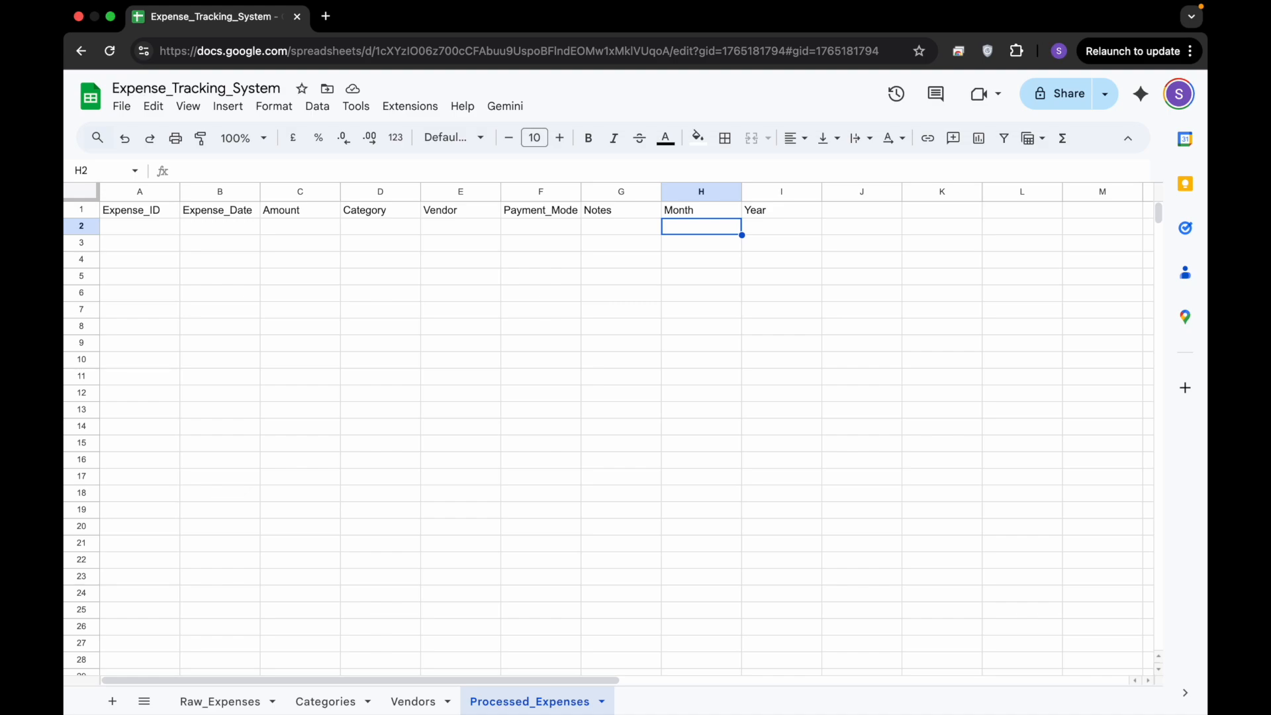
- Add a fifth sheet to the spreadsheet and name it Dashboard
left_click(113, 701)
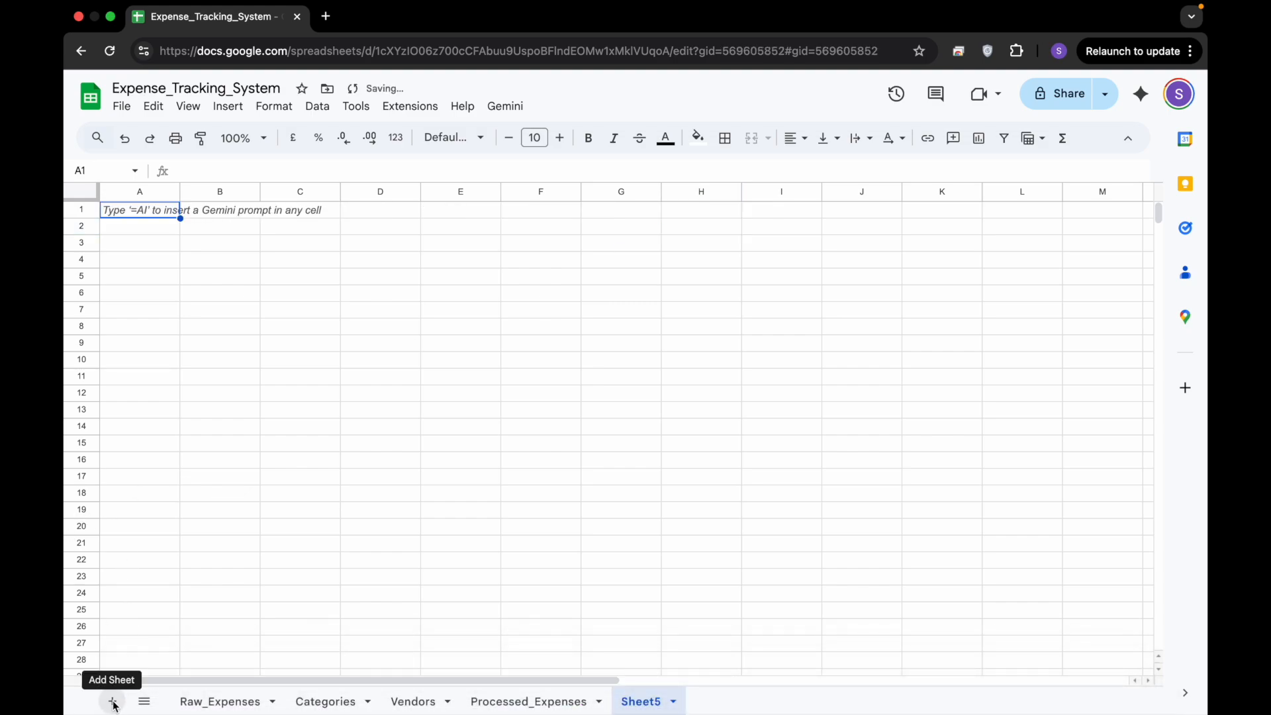
double_click(652, 702)
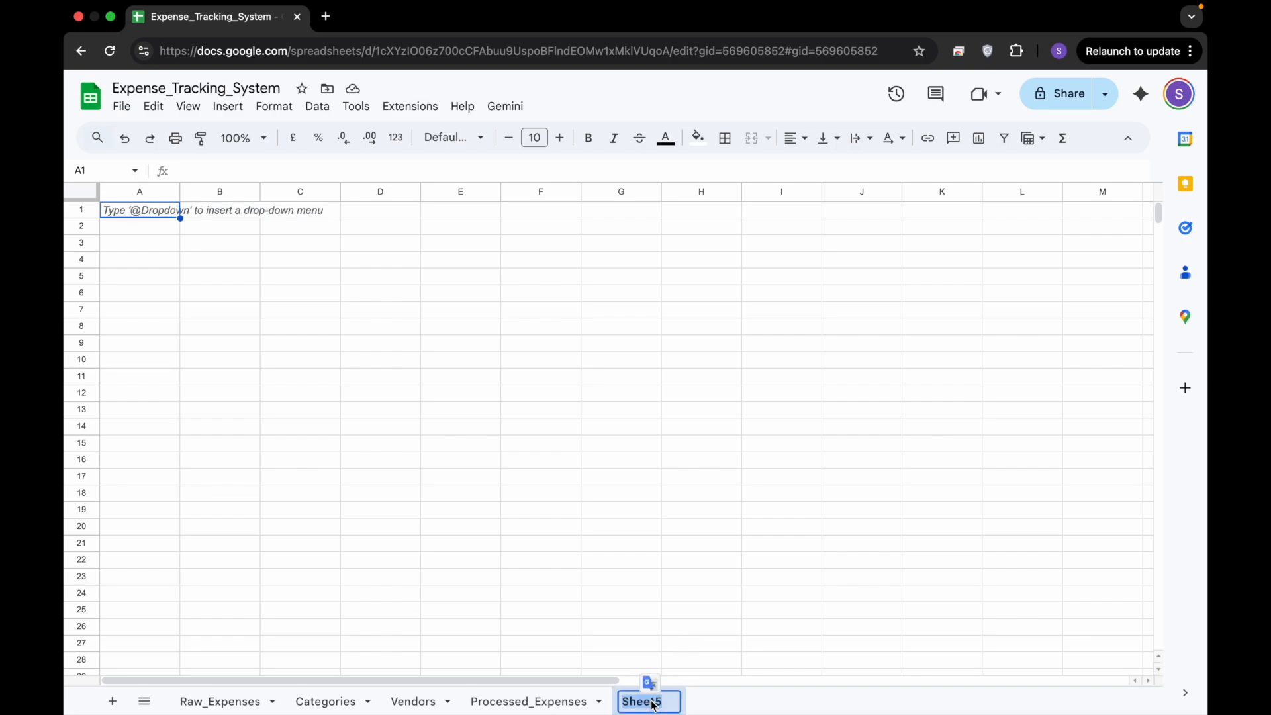
type("Da")
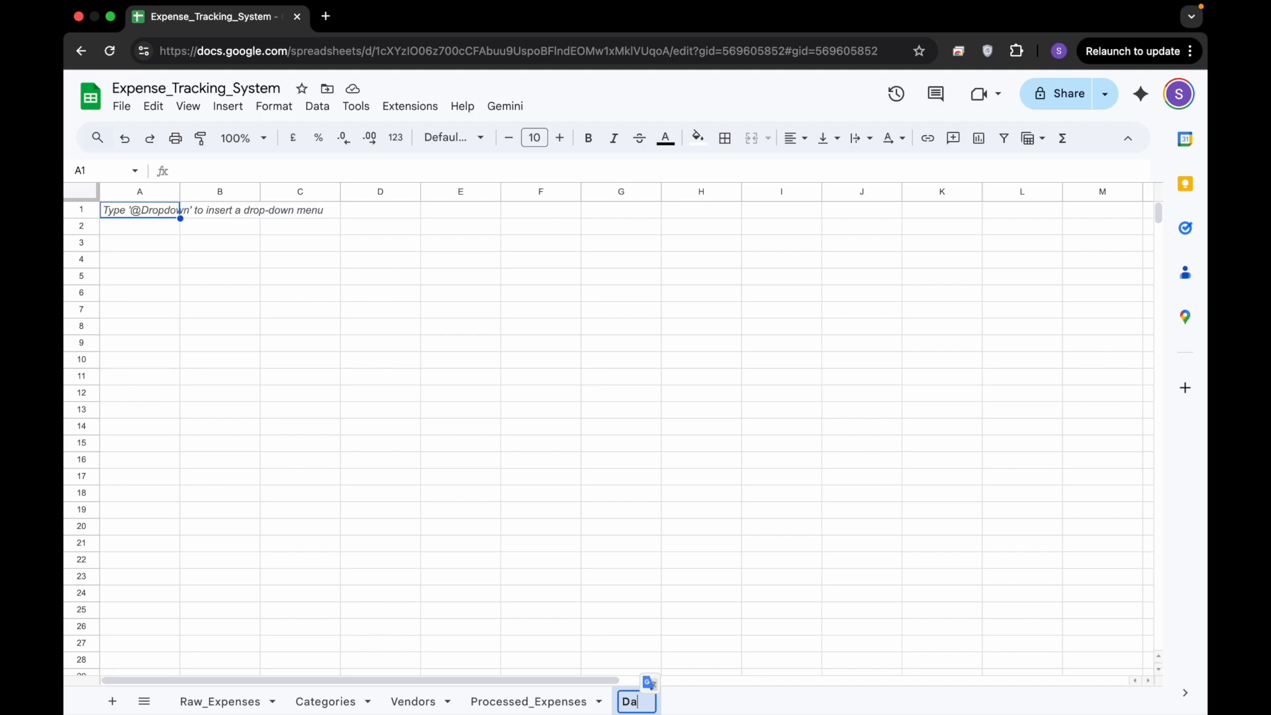
type("shboard")
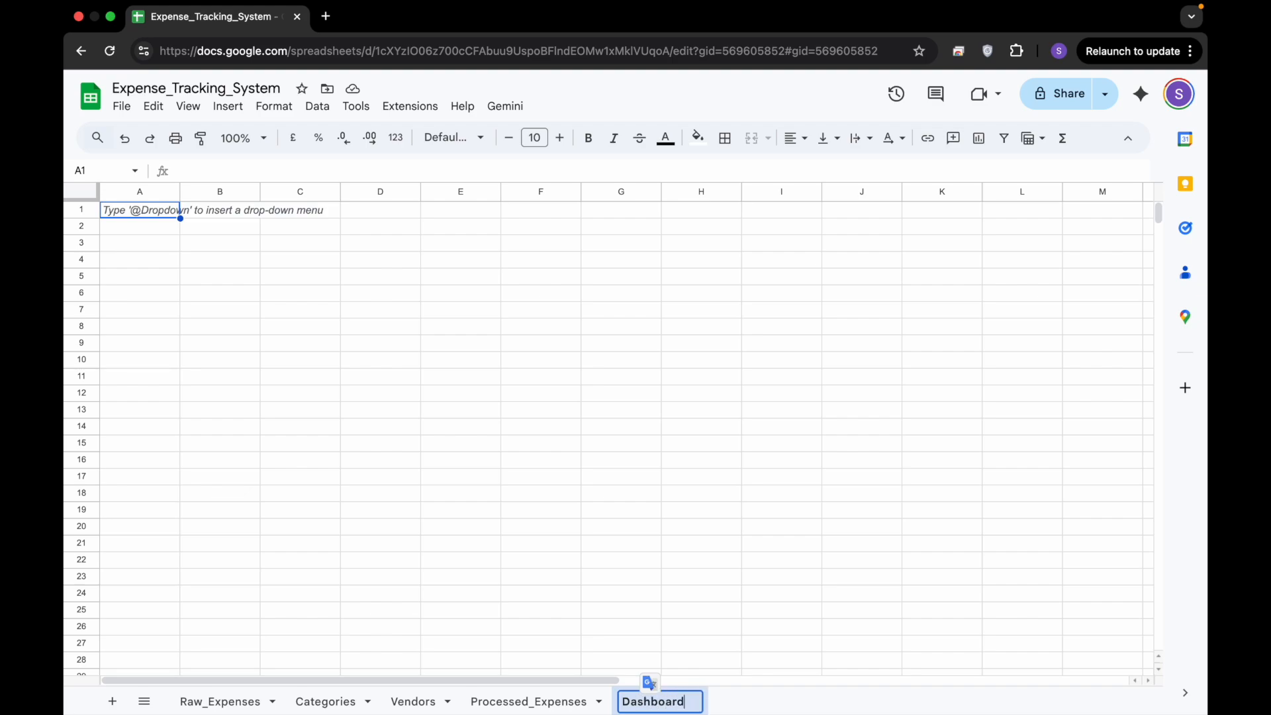
key("Return")
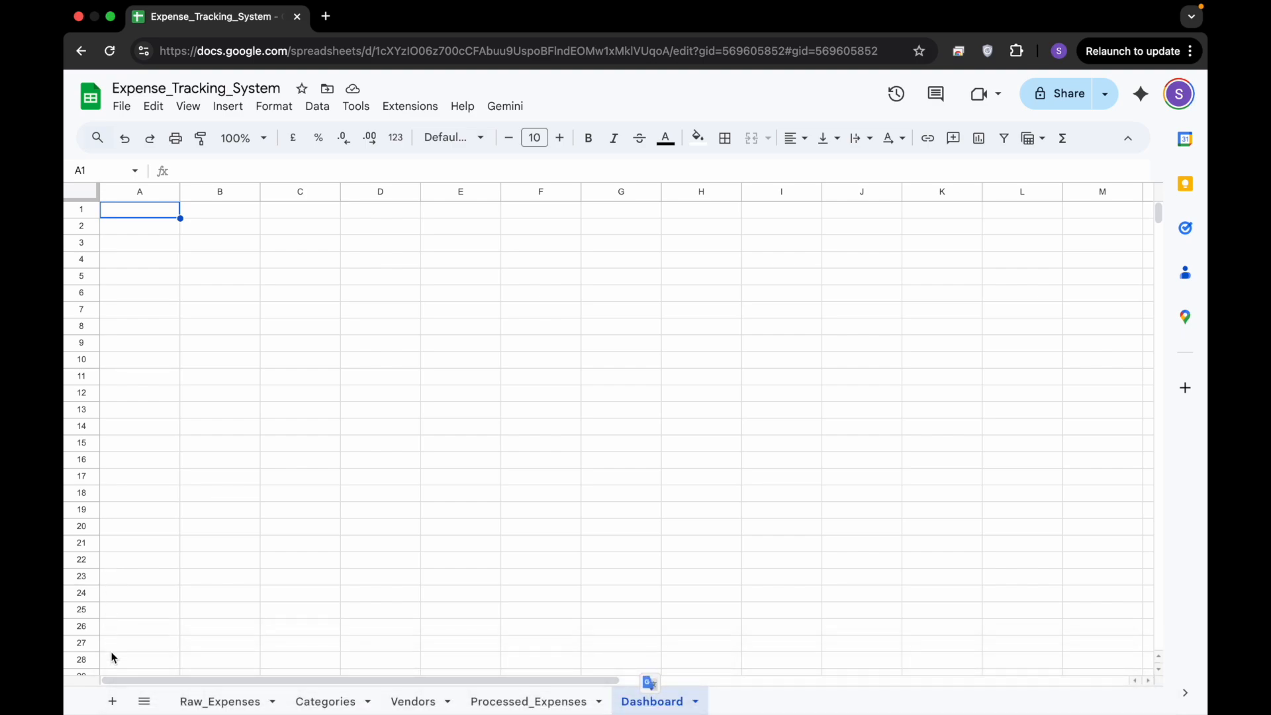
- Add a sixth sheet to the spreadsheet and name it Config Tab
left_click(112, 701)
left_click(730, 707)
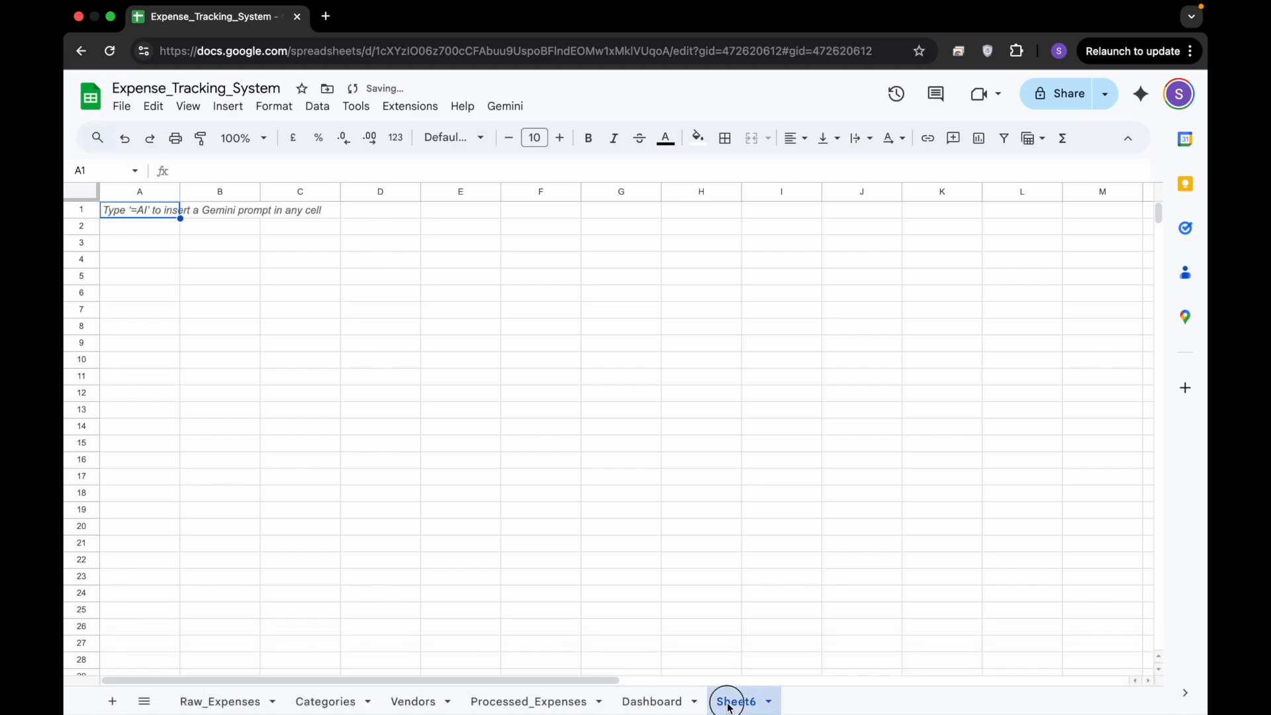
double_click(730, 707)
type("Config Tab")
key("Return")
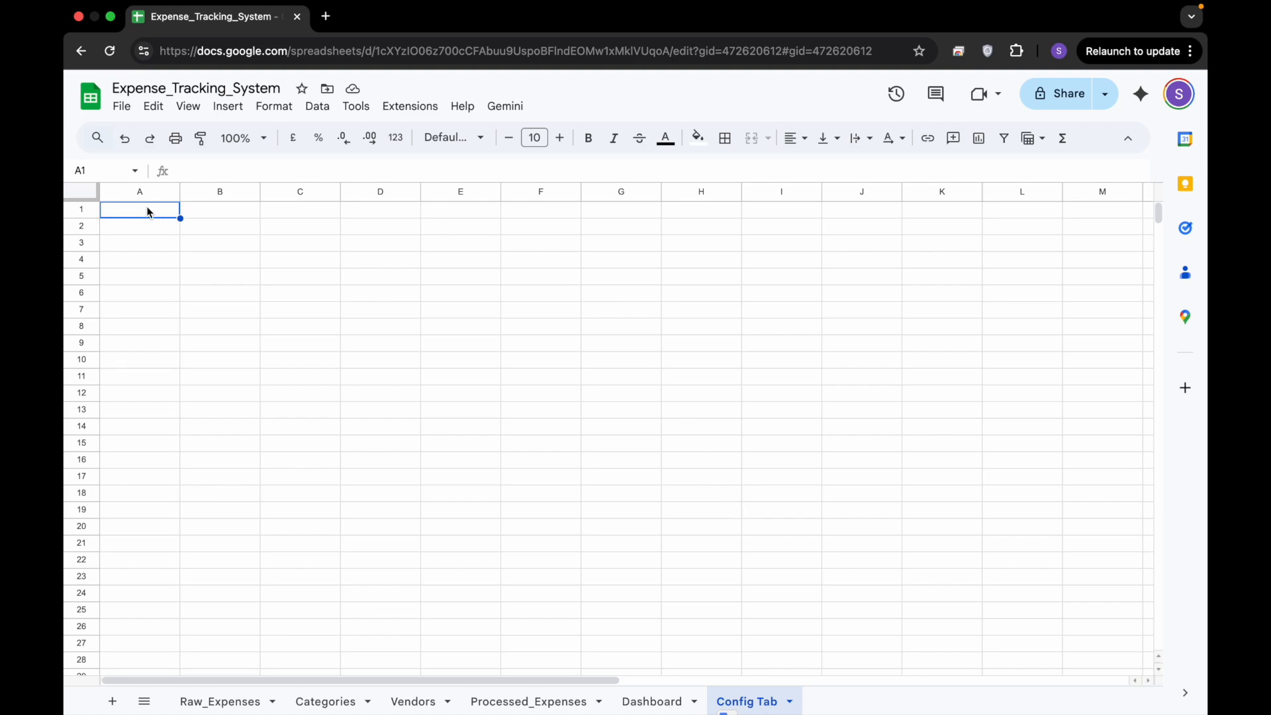
- Enter the headers Key in A1 and Value in B1 of the Config Tab sheet
type("Key")
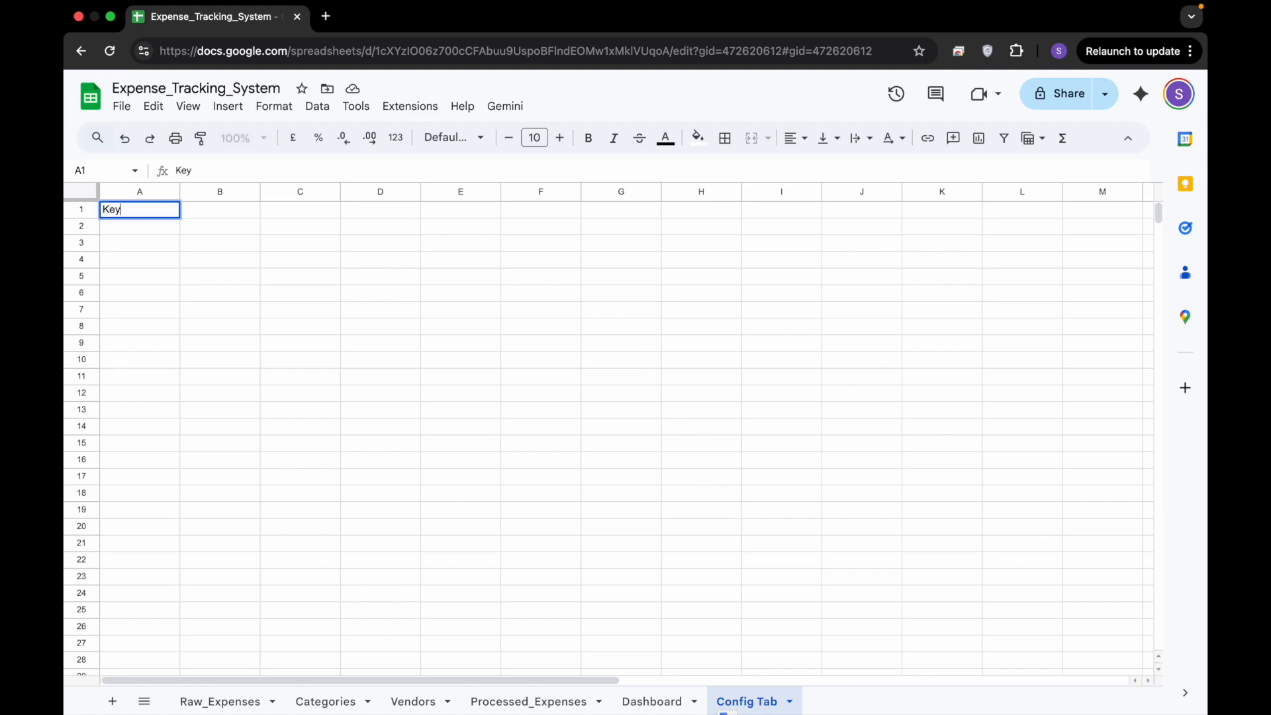
key("Tab")
type("Value")
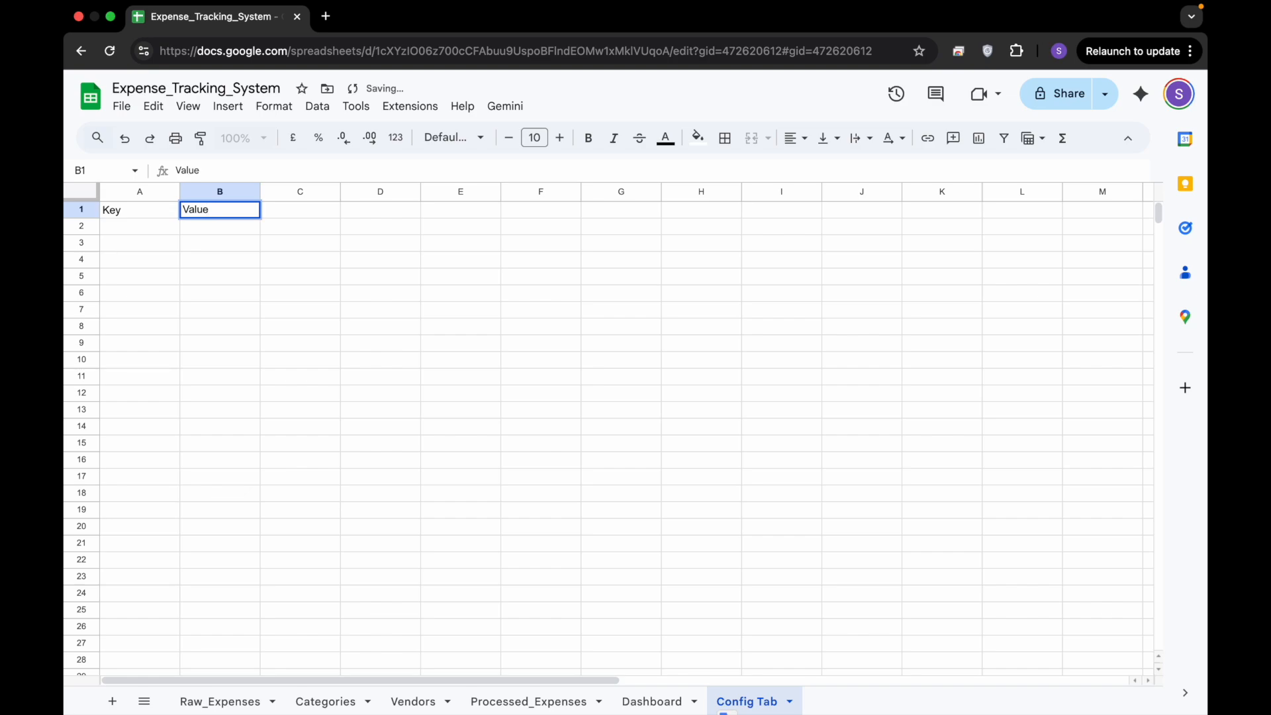
key("Return")
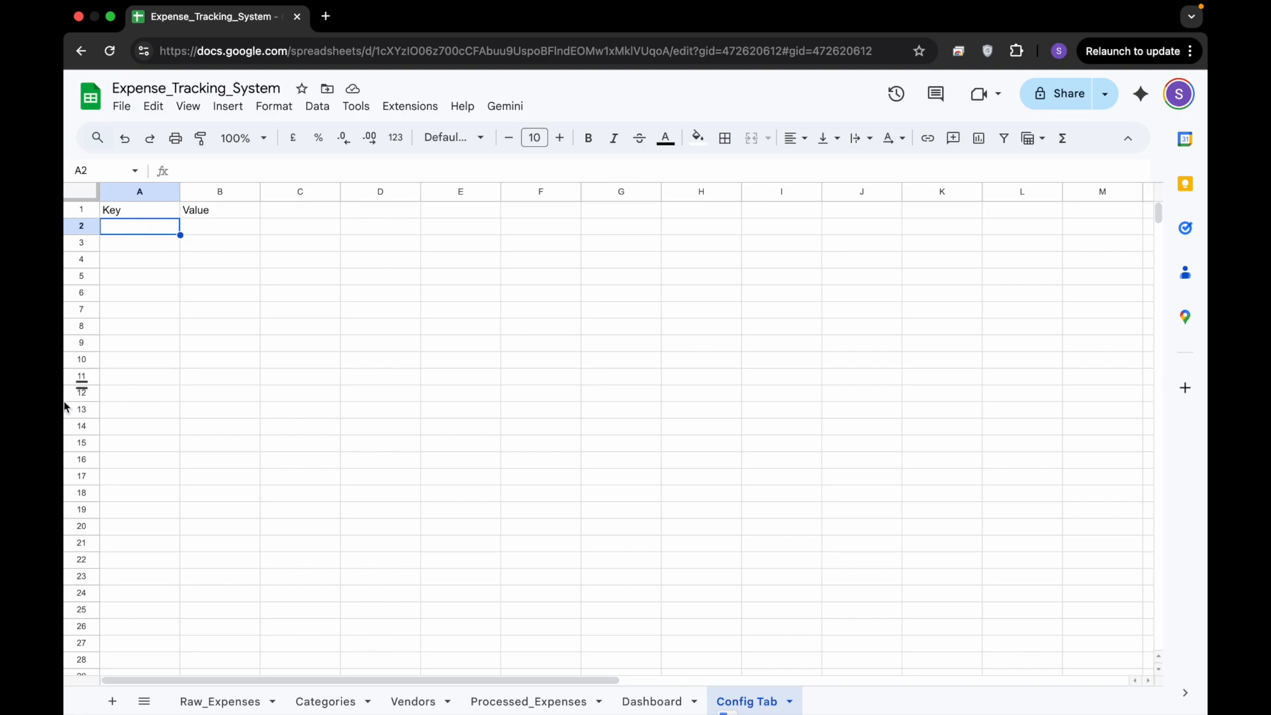
- Review the layout of the Raw_Expenses, Vendors, Categories, Processed_Expenses and Dashboard sheets
left_click(208, 701)
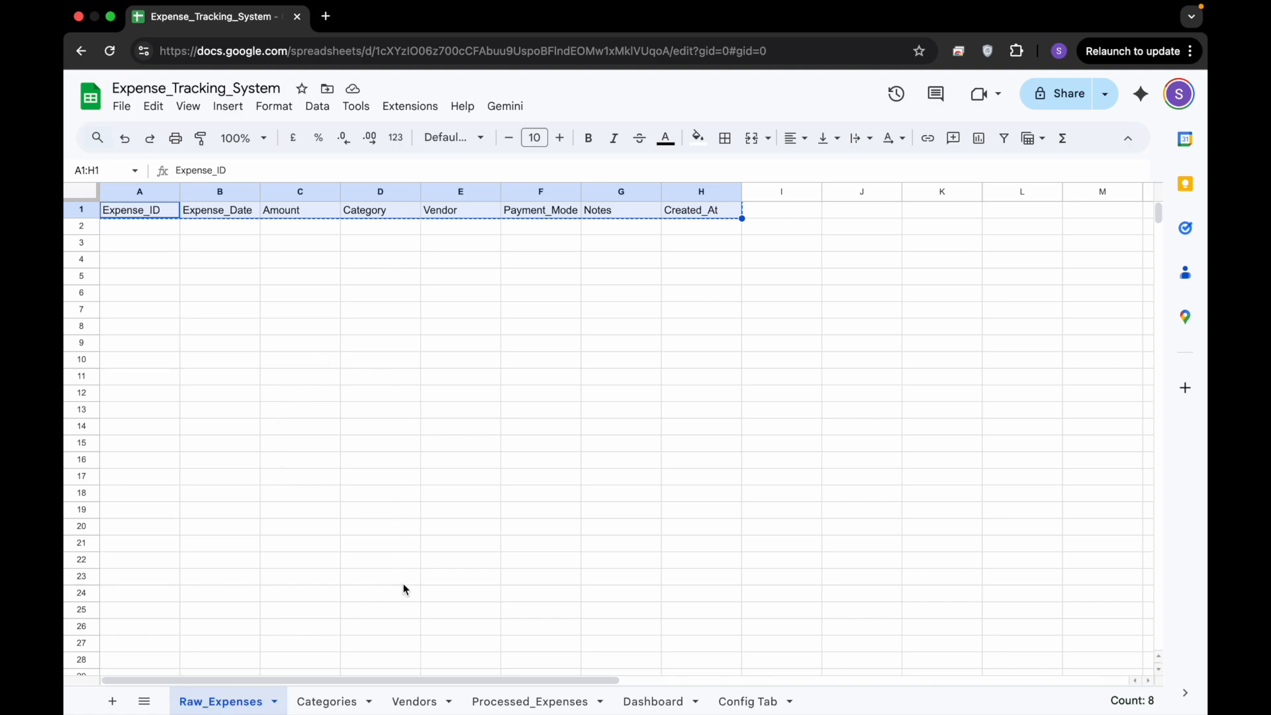
left_click(412, 700)
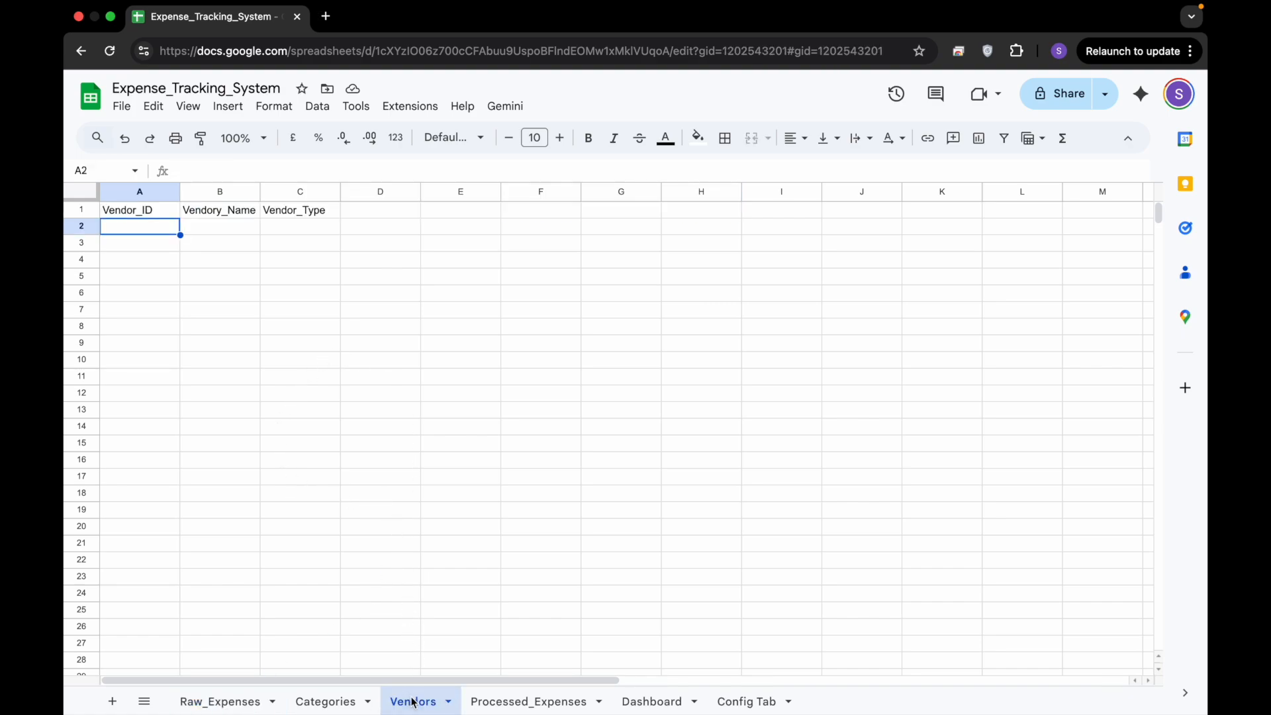
left_click(349, 706)
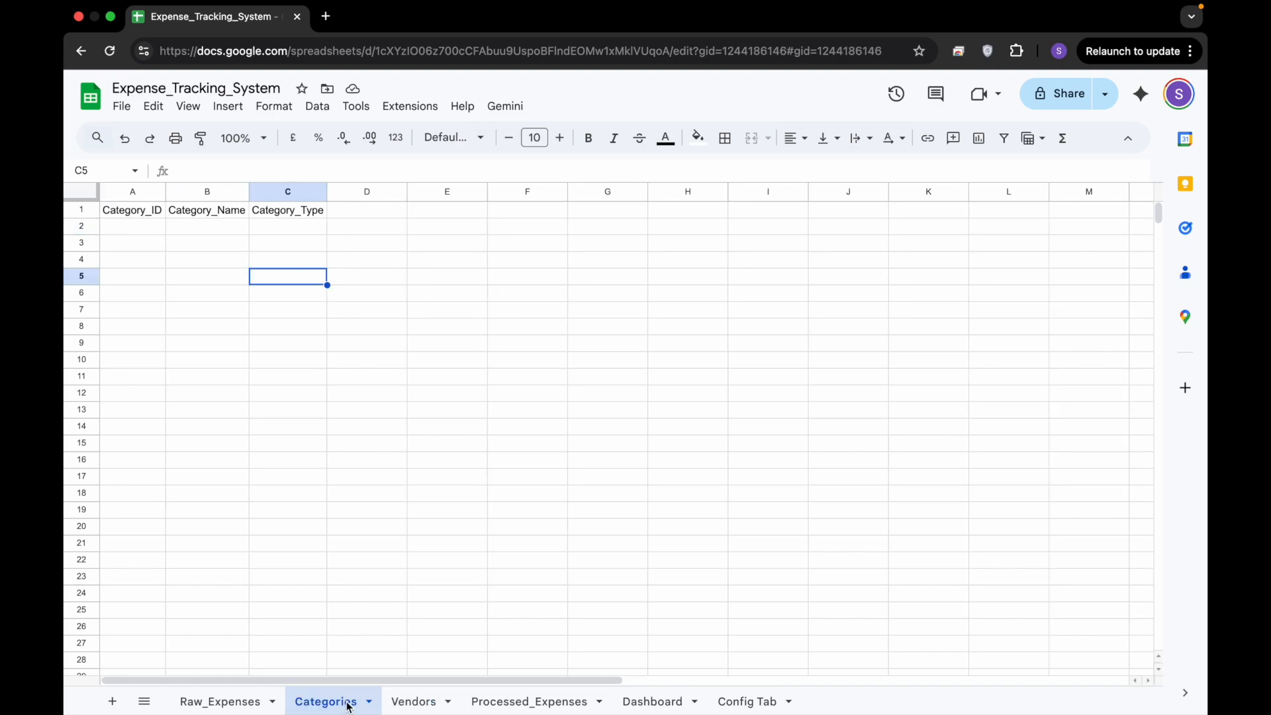
left_click(509, 709)
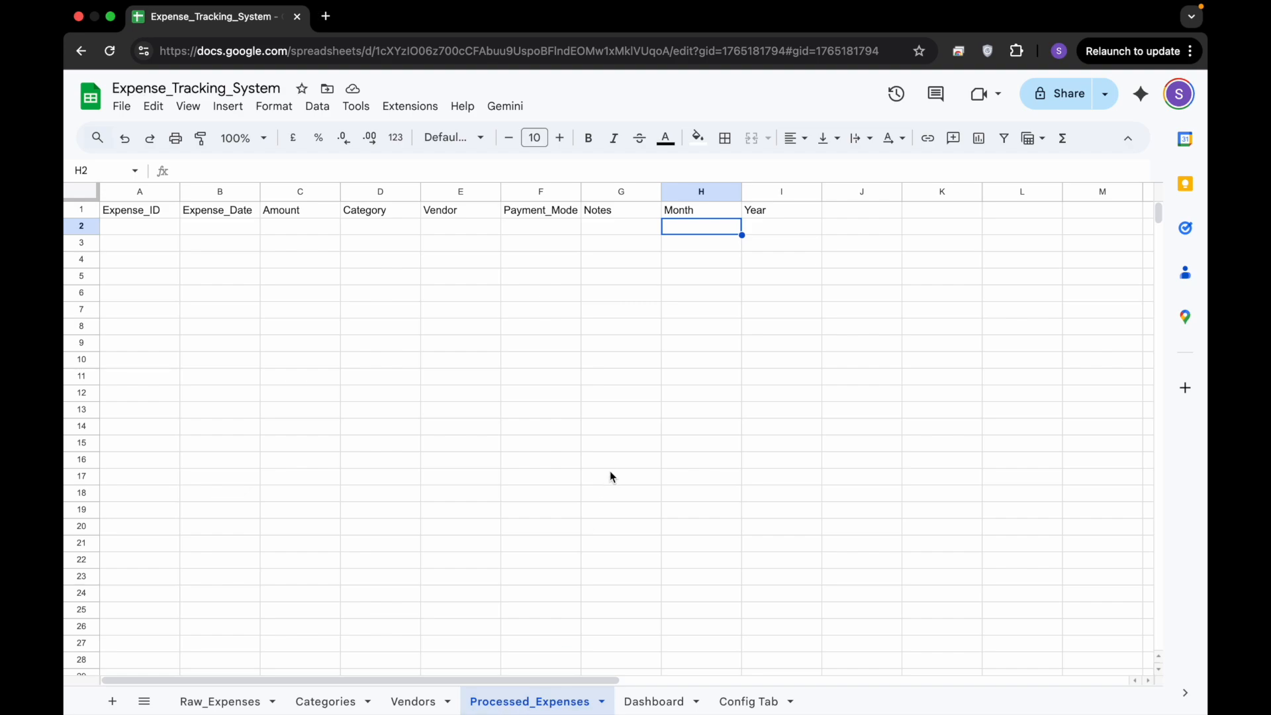
left_click(650, 704)
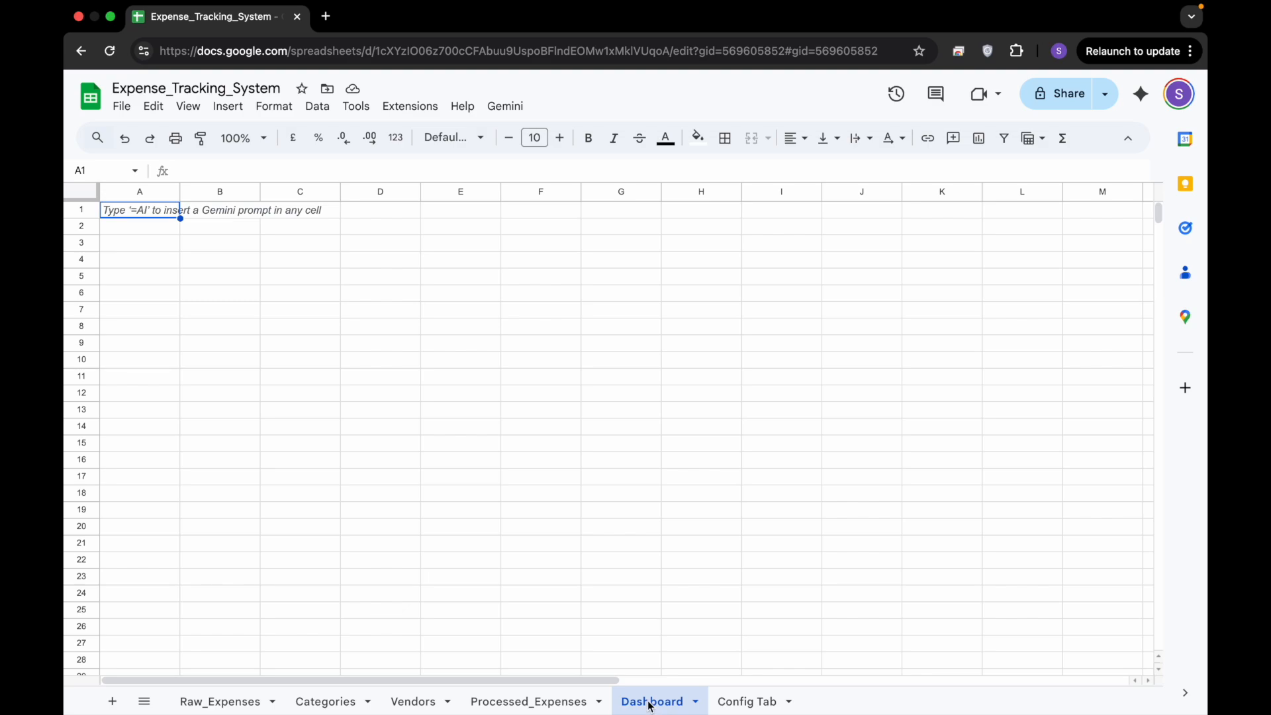